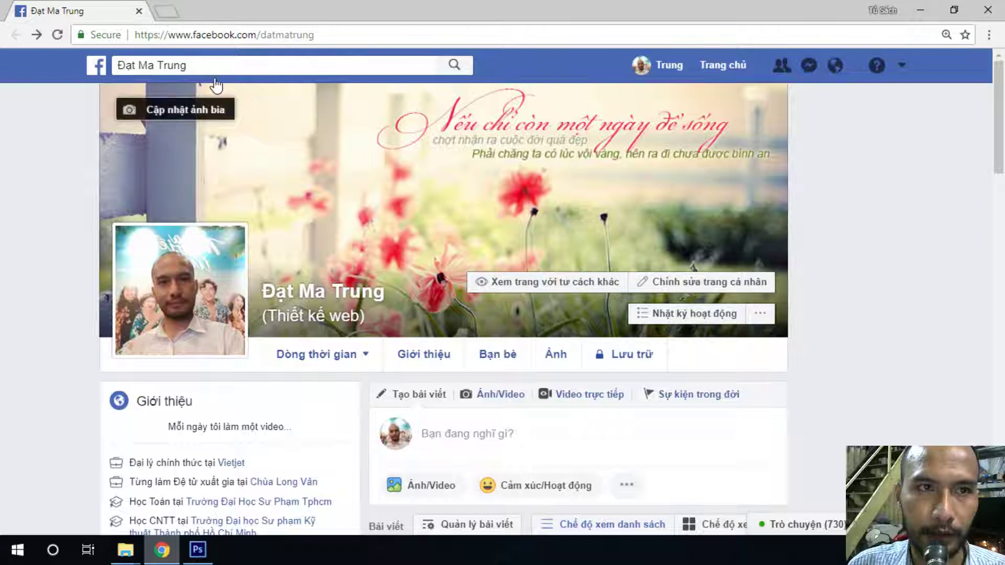
Step: Load the hoctuxa.net course store in a new Chrome tab
left_click(167, 11)
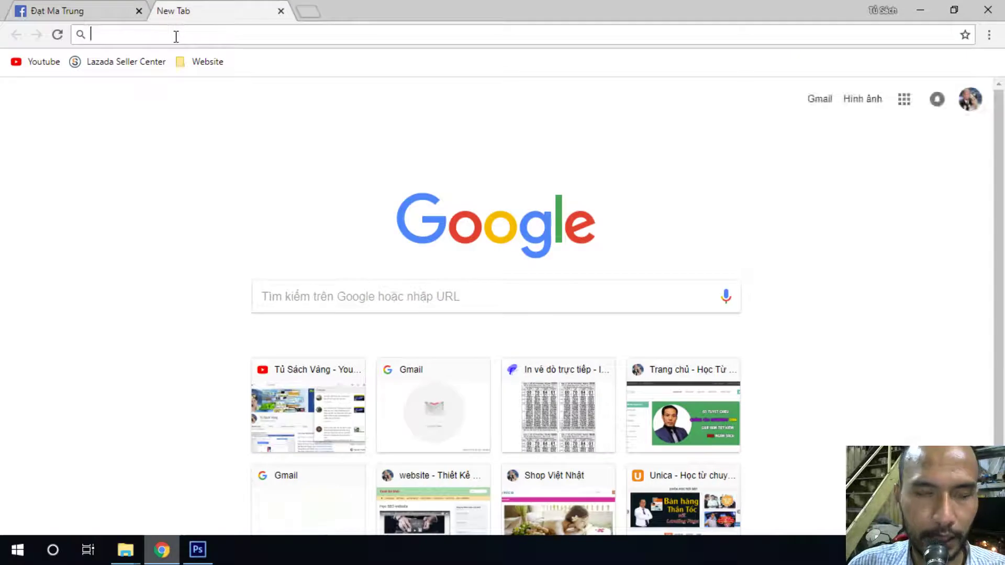
type("hoctuxa.net")
key("Return")
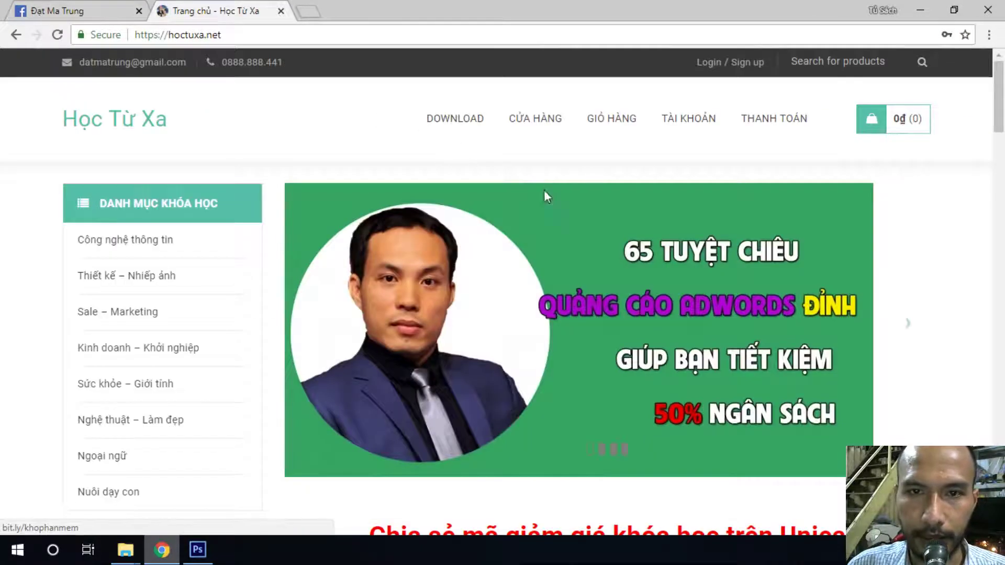
Step: Browse the shared Drive to Design > Photoshop > Bai 5 > To mau hinh trang den
left_click(462, 126)
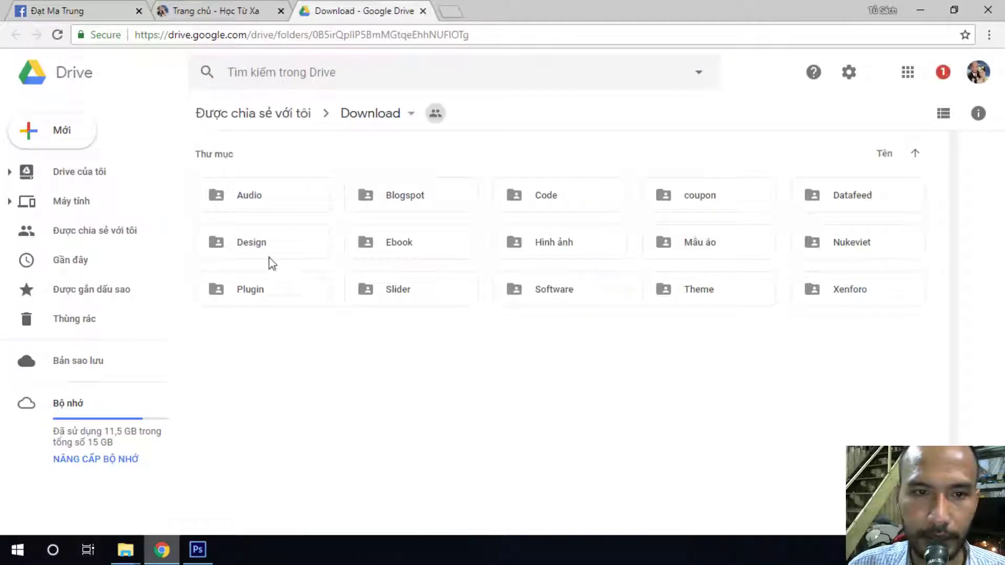
double_click(260, 250)
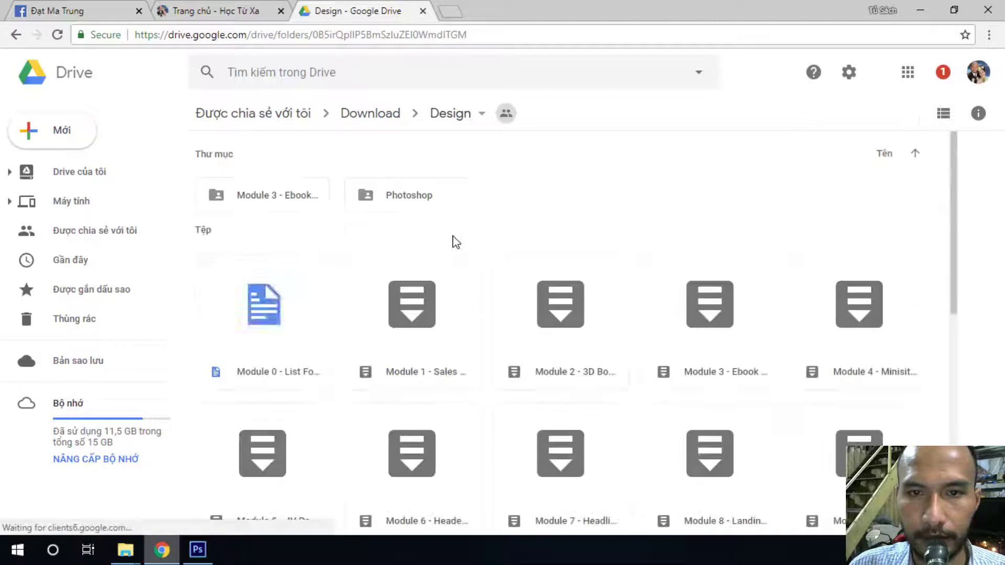
double_click(417, 209)
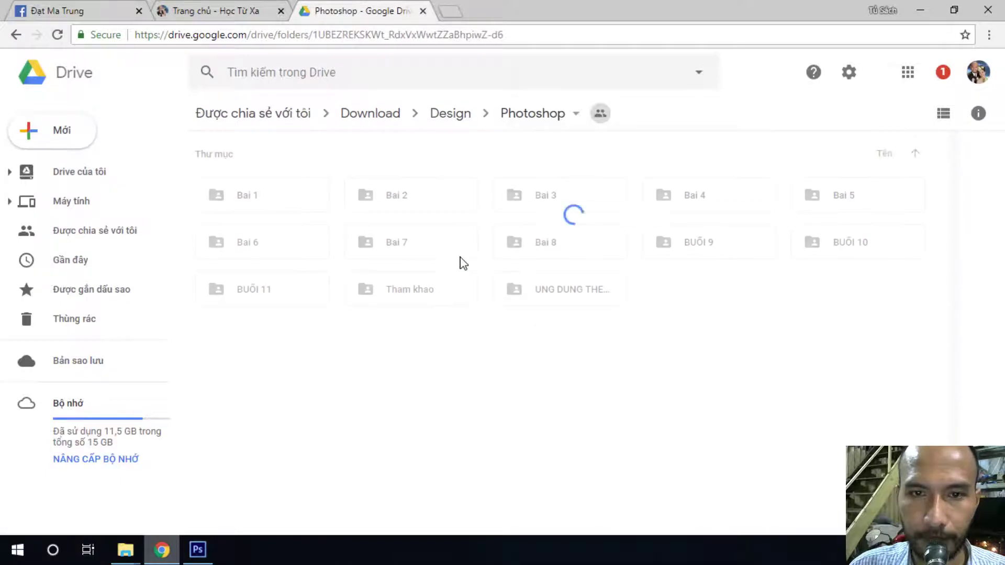
double_click(858, 197)
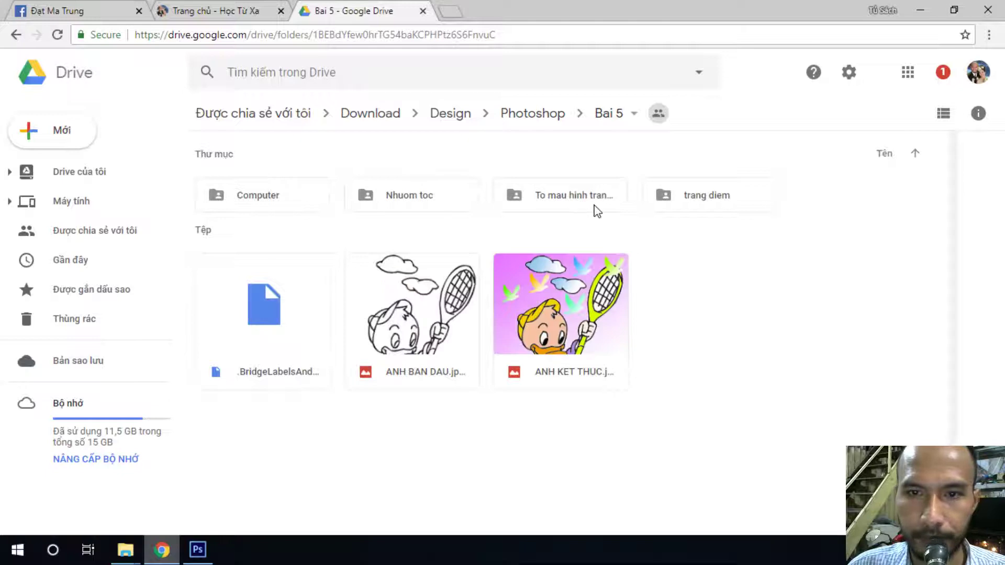
double_click(570, 201)
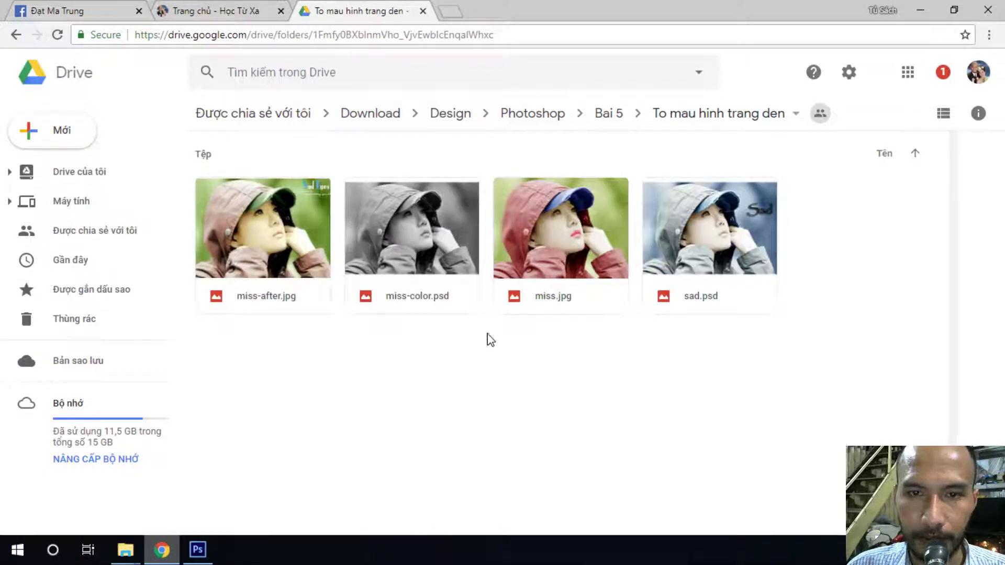
Step: Download miss-color.psd from that folder and return to Photoshop
right_click(411, 227)
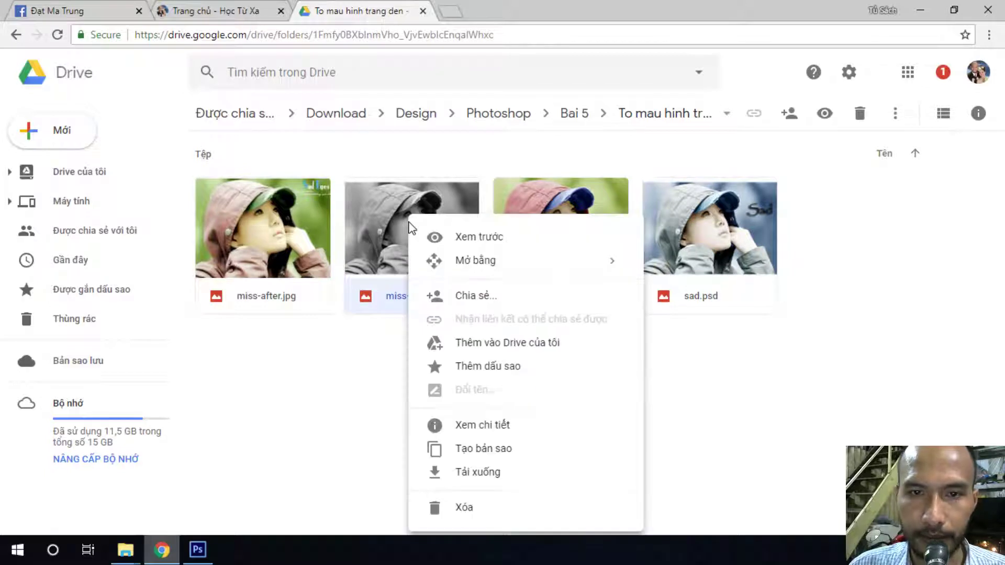
left_click(477, 473)
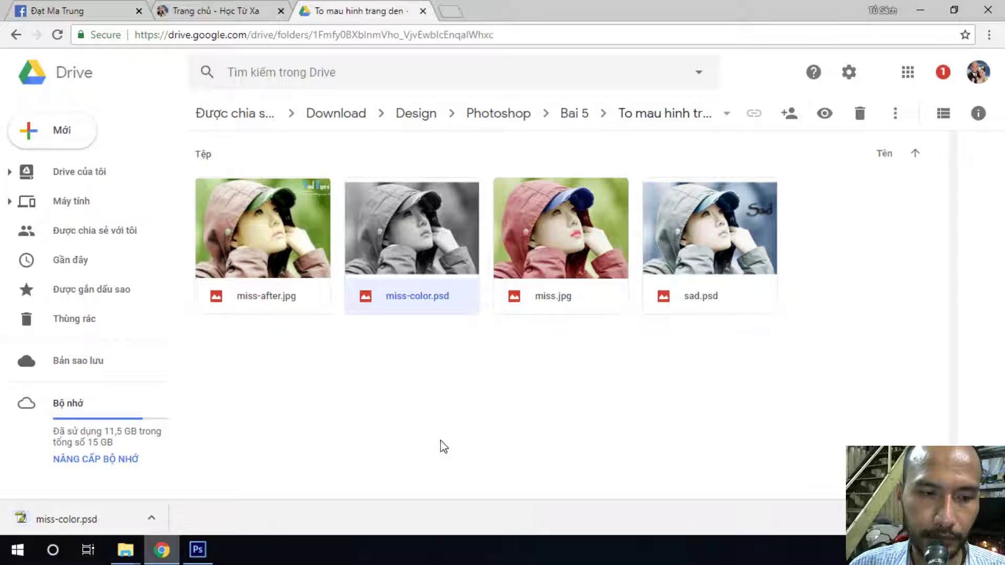
left_click(197, 556)
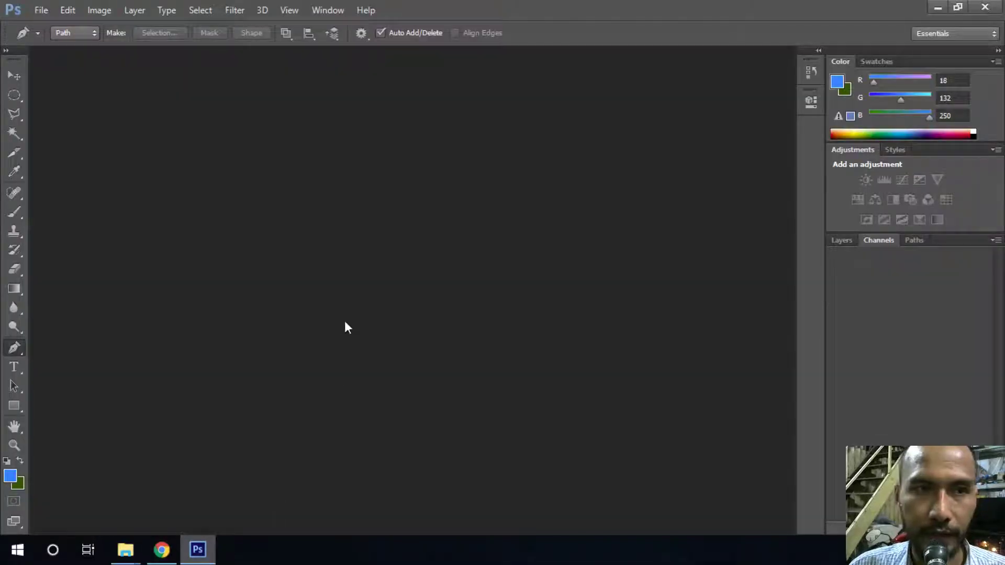
Step: Open miss-color.psd from the To mau hinh trang den folder via File > Open
left_click(43, 11)
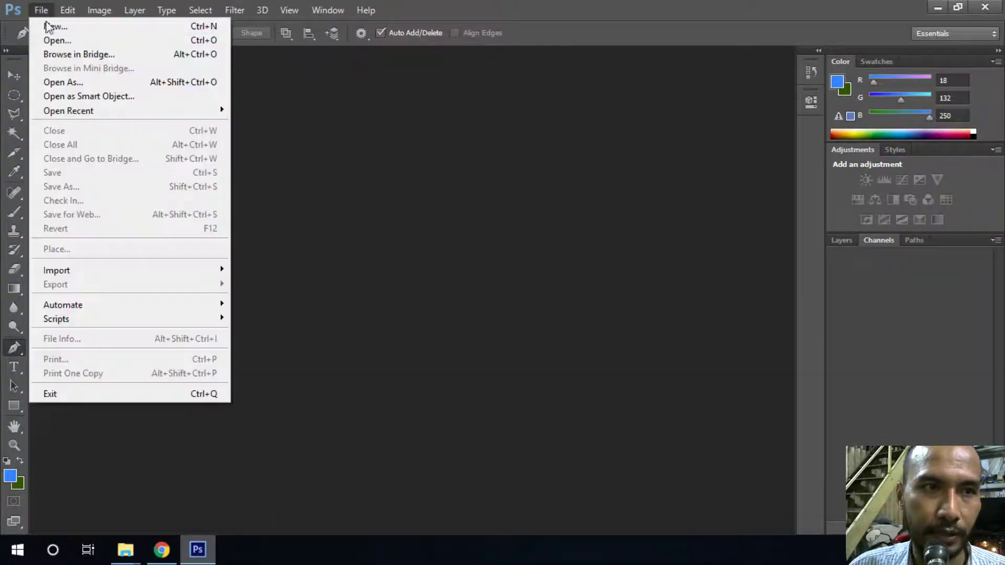
left_click(57, 40)
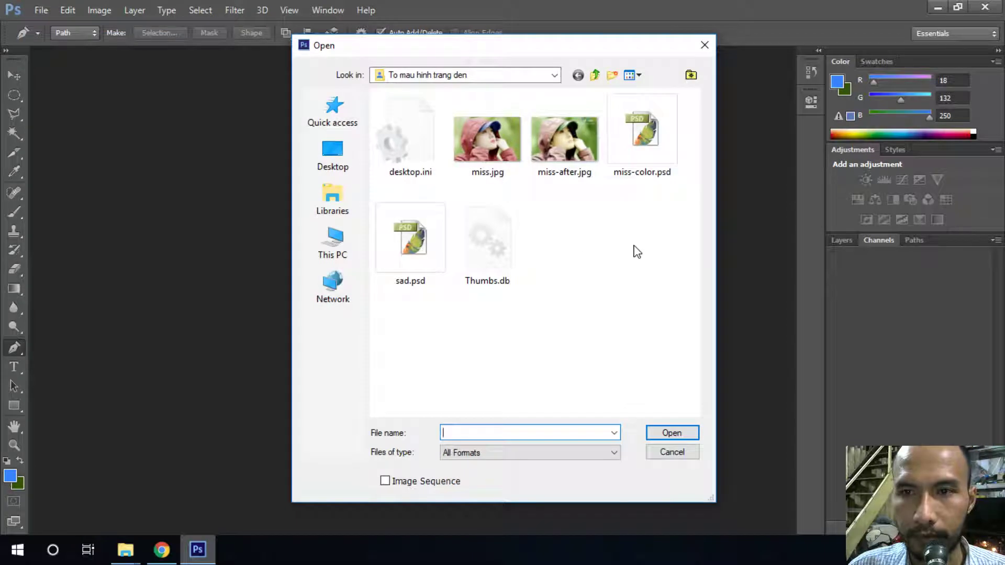
left_click(649, 137)
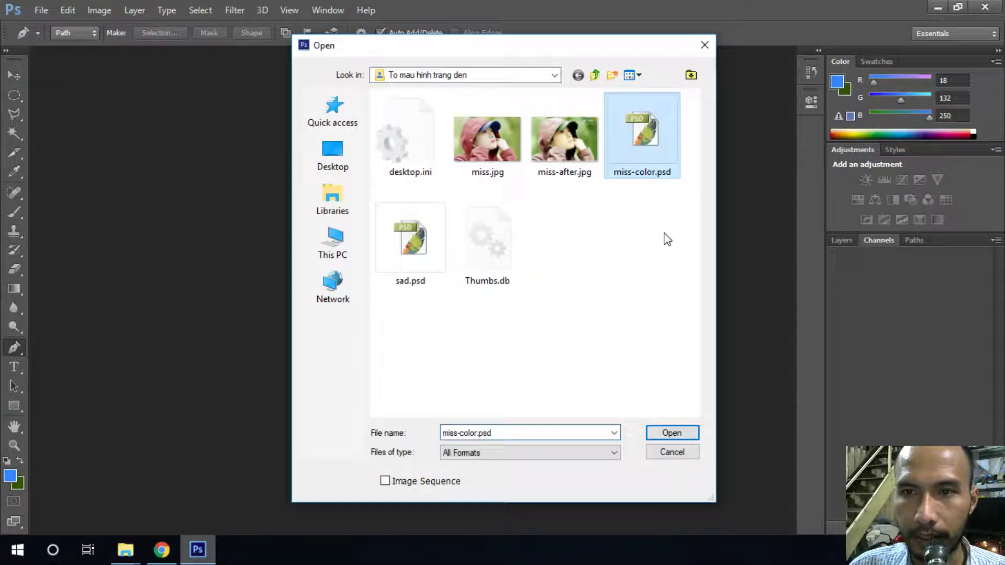
left_click(683, 434)
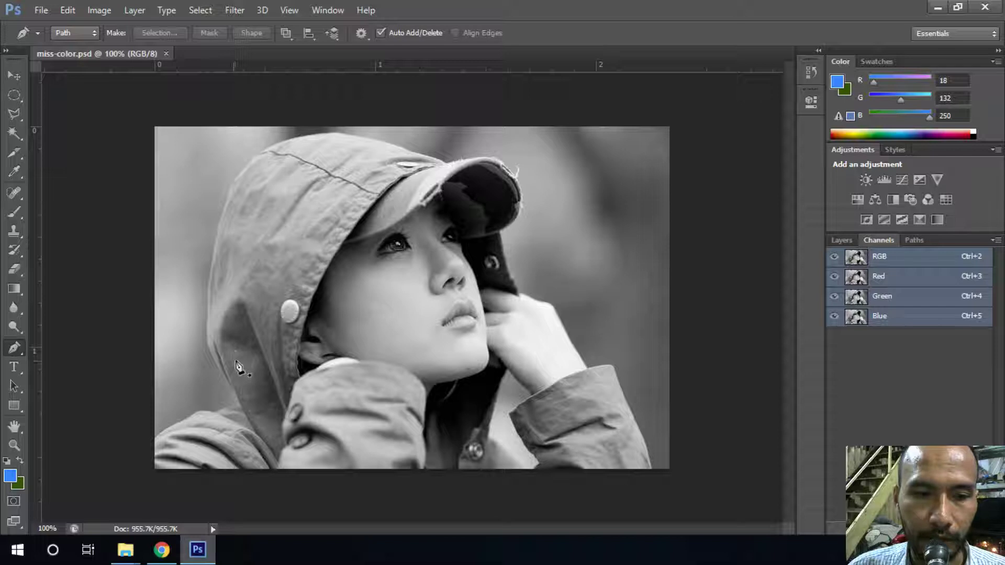
Step: Load the youtube.com/tusachvang channel page in a new browser tab
left_click(162, 550)
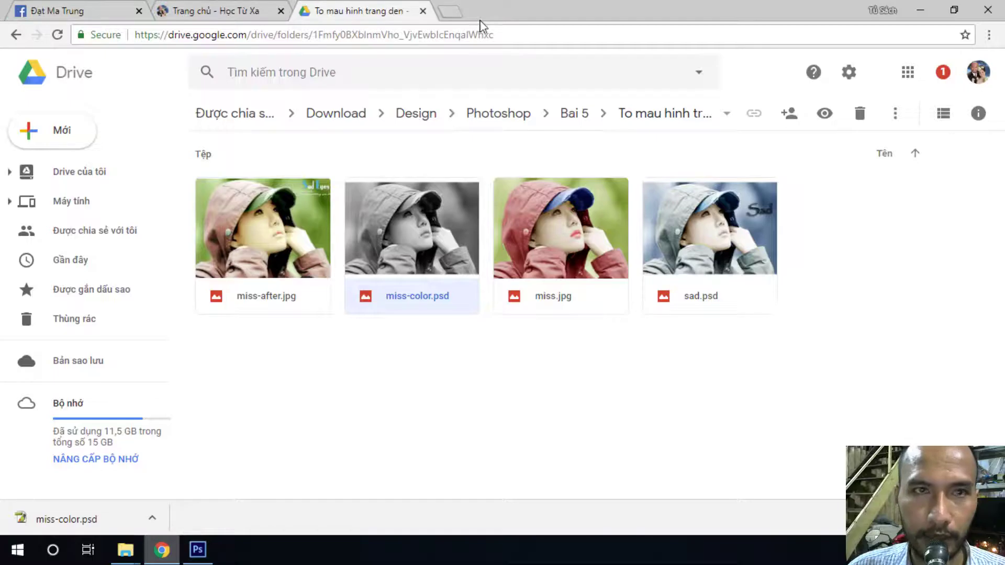
left_click(450, 11)
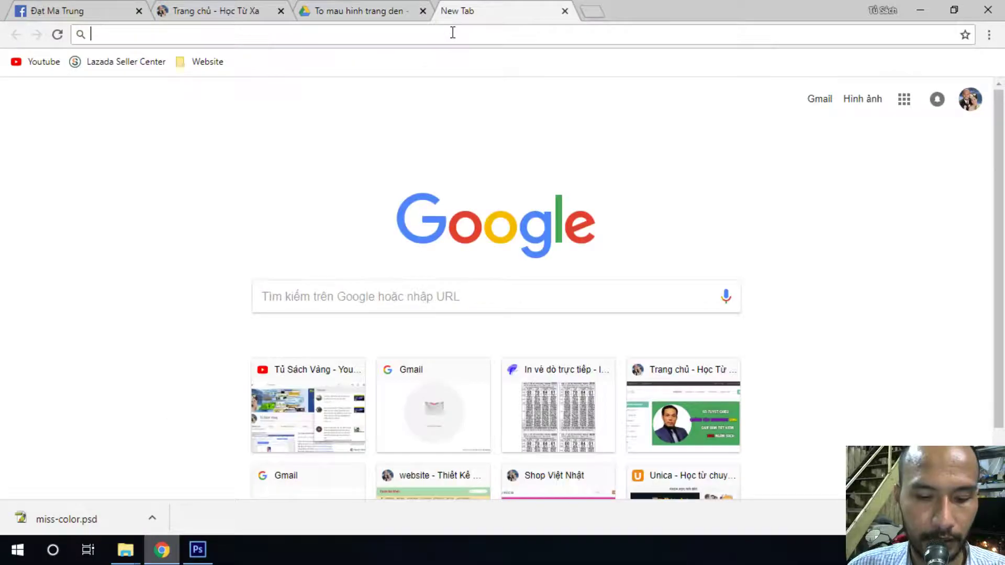
type("youtube.com/tusachvang")
key("Return")
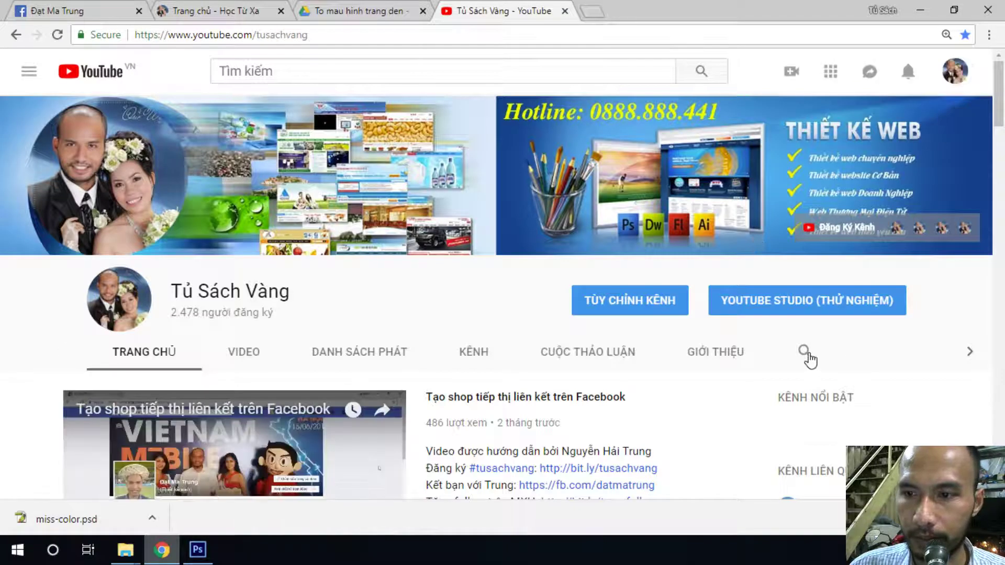
Step: Search the channel for 'pen' to find the pen-selection tutorial, then return to Photoshop
left_click(811, 354)
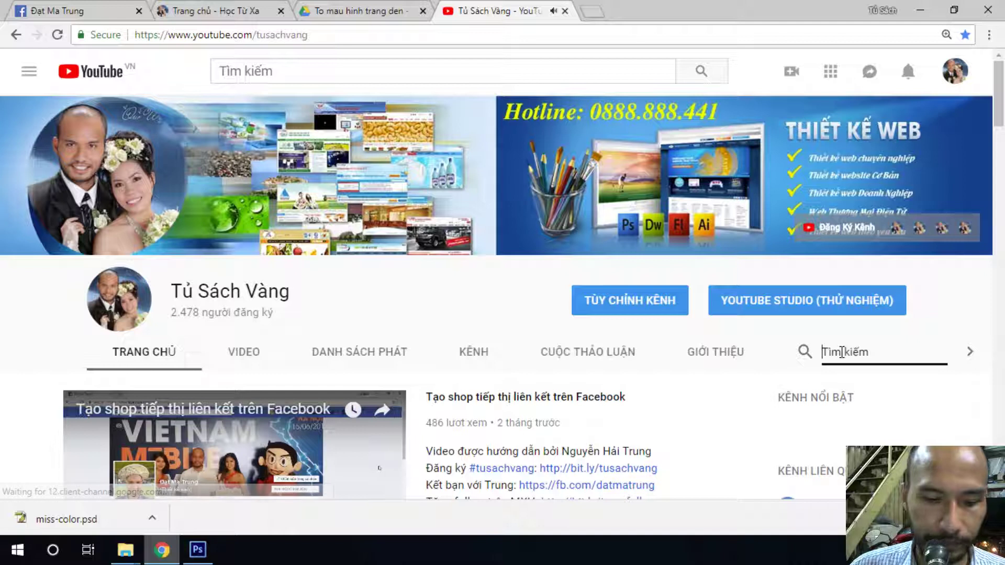
type("pen")
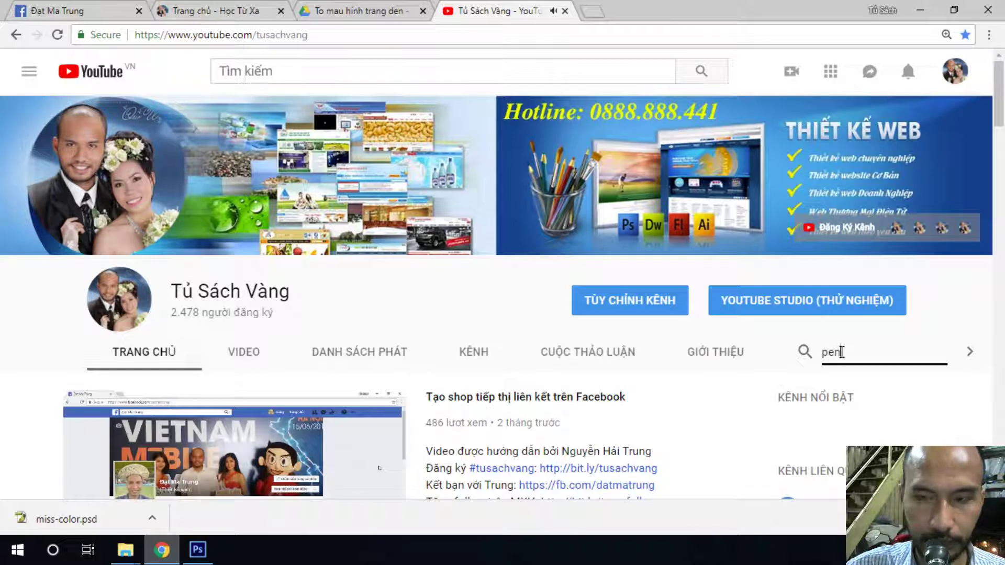
key("Return")
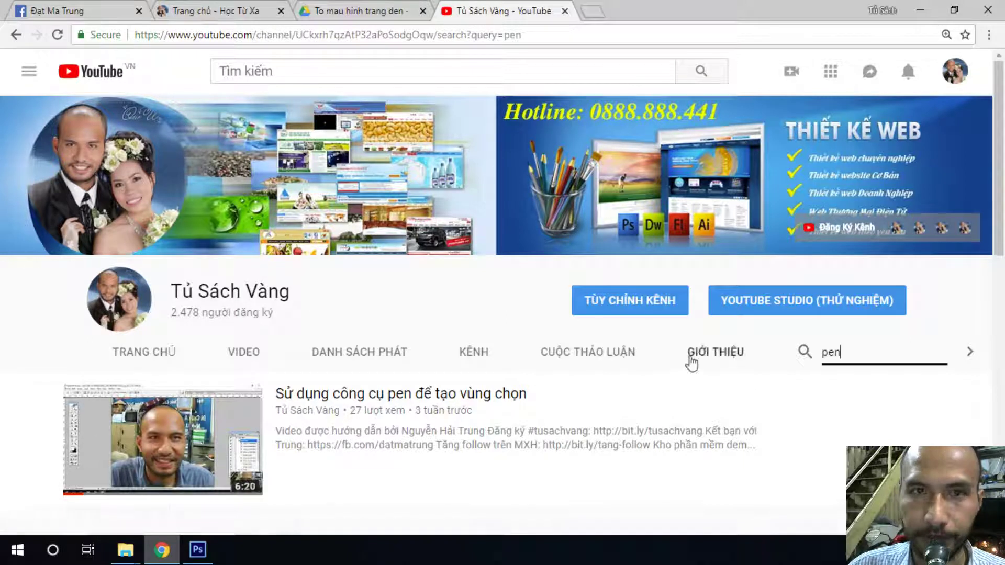
left_click(197, 549)
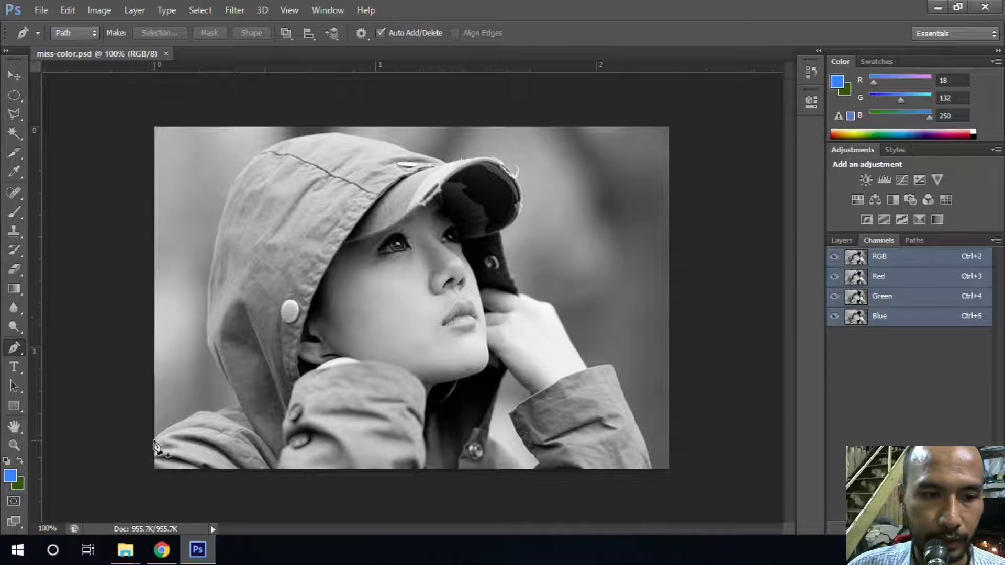
Step: Pen-trace up the hood's left edge, across the hood top and cap brim, and down beside the face
left_click(157, 441)
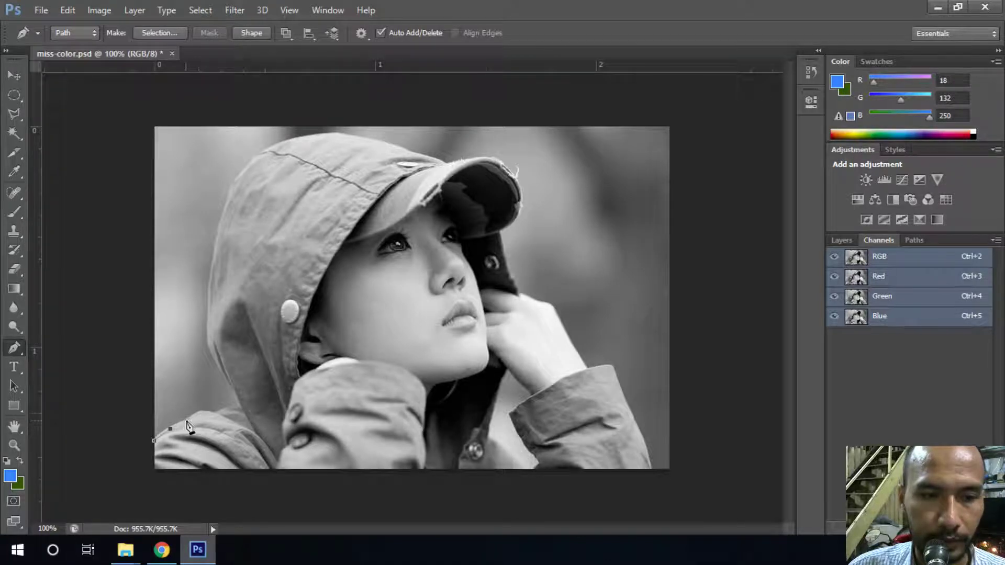
left_click(213, 413)
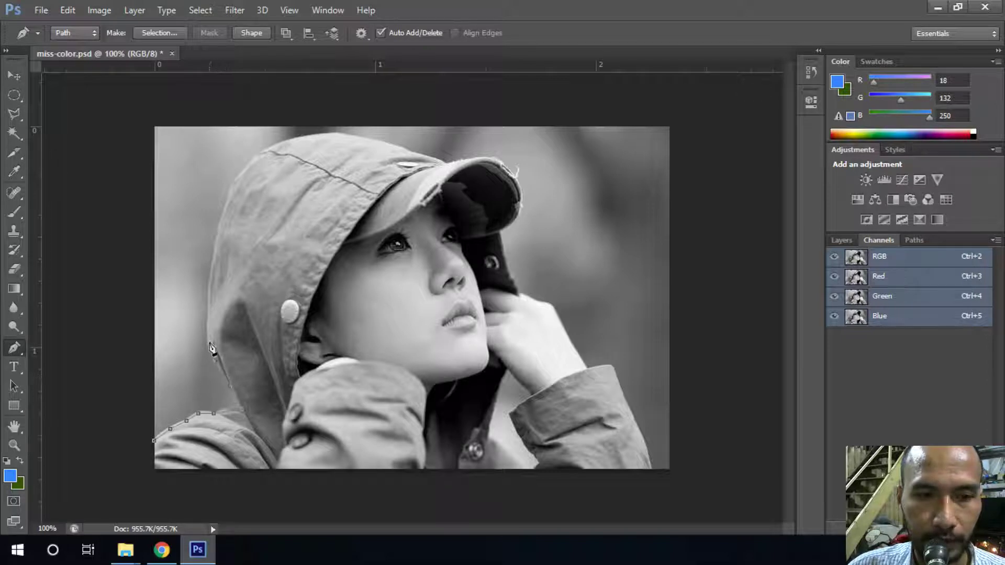
left_click(206, 298)
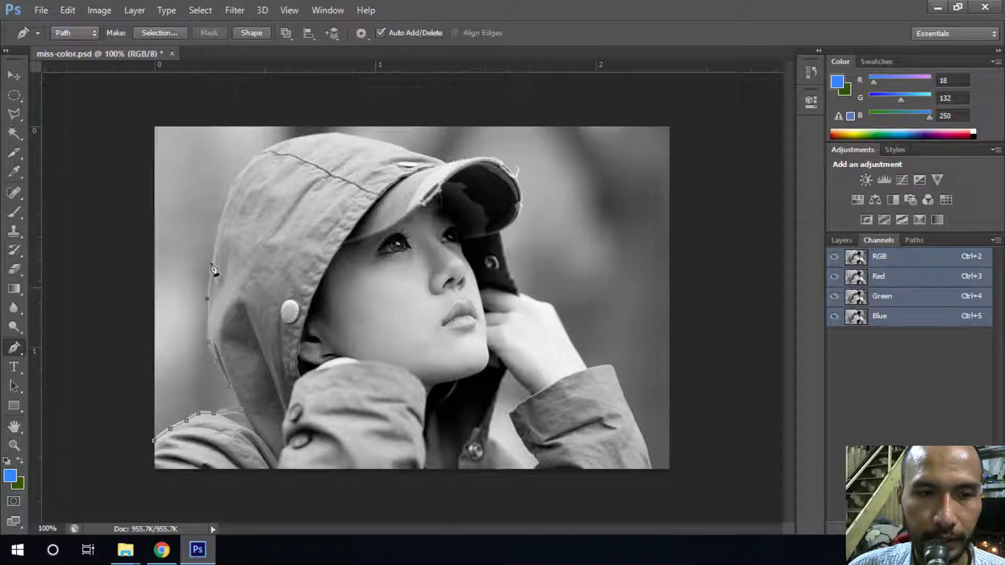
left_click(215, 252)
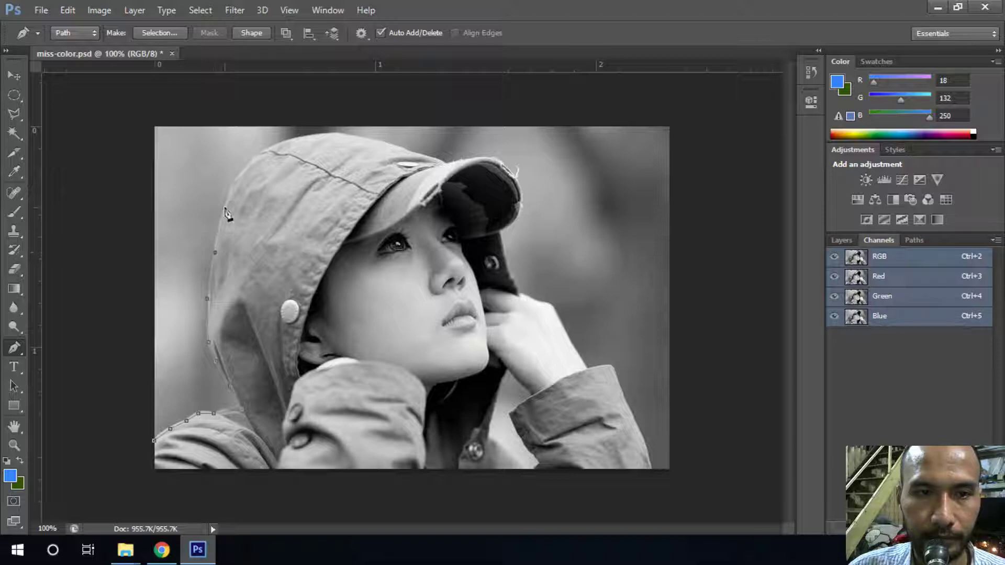
left_click(225, 207)
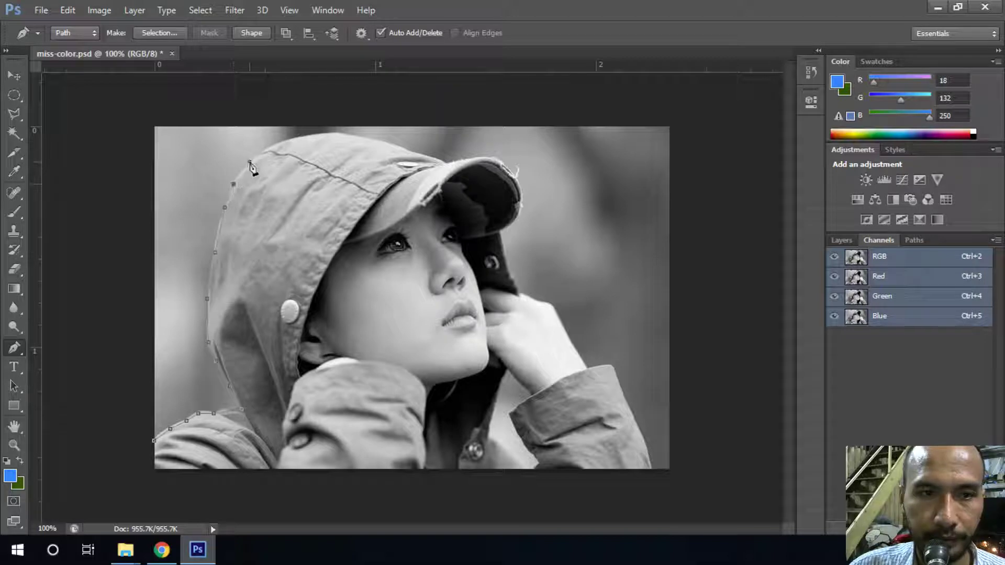
left_click(274, 146)
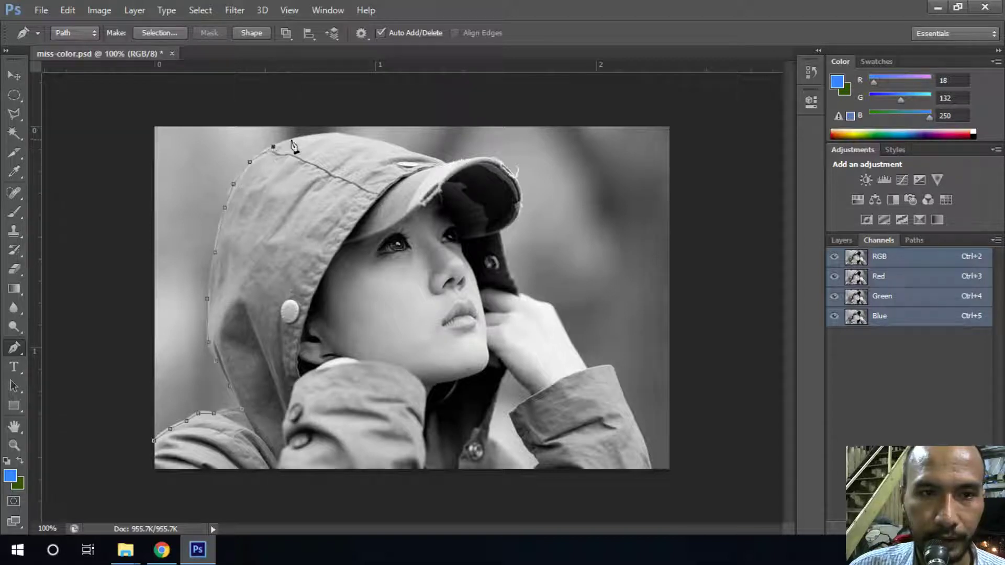
left_click(326, 136)
left_click(349, 135)
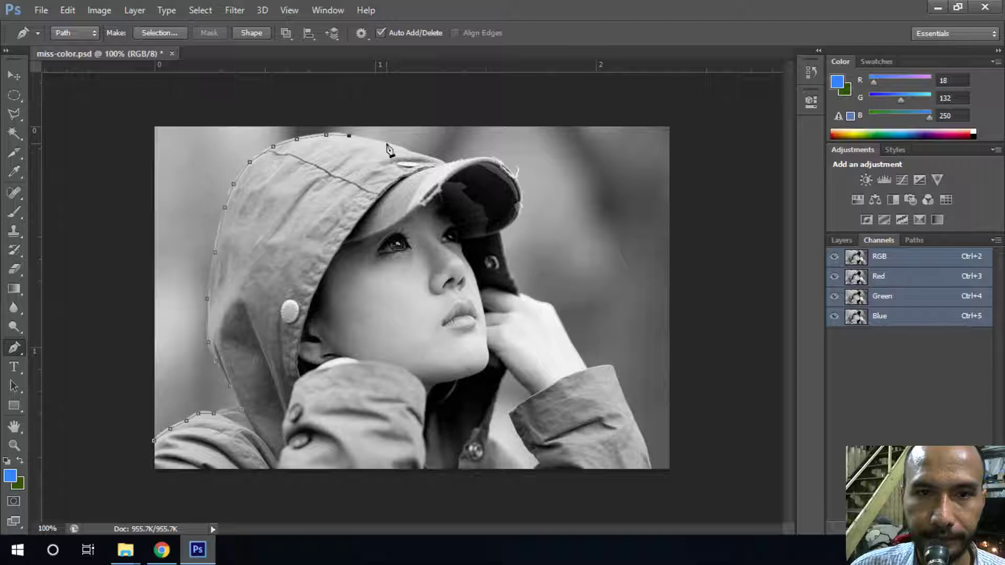
left_click(387, 143)
left_click(410, 153)
left_click(447, 164)
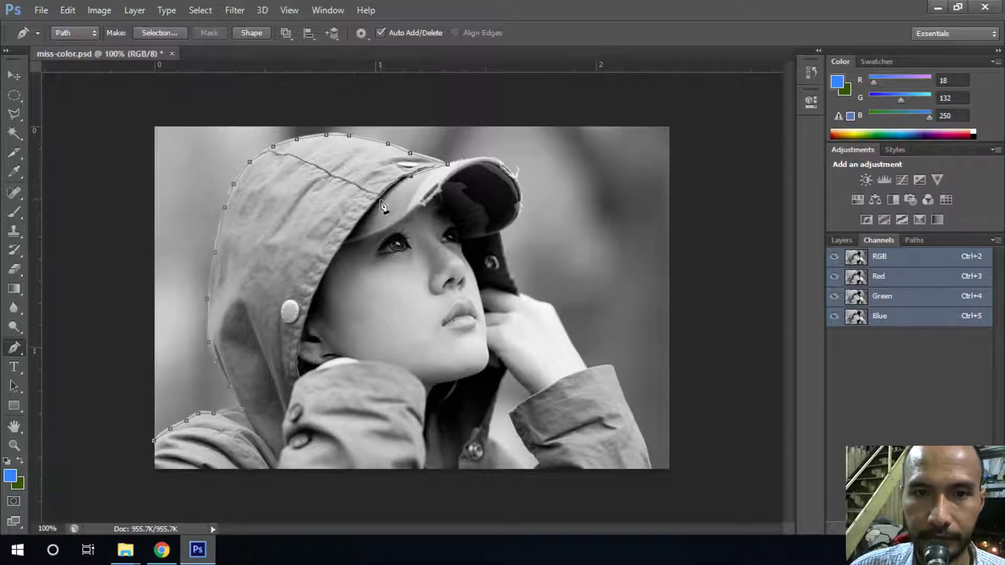
left_click(380, 200)
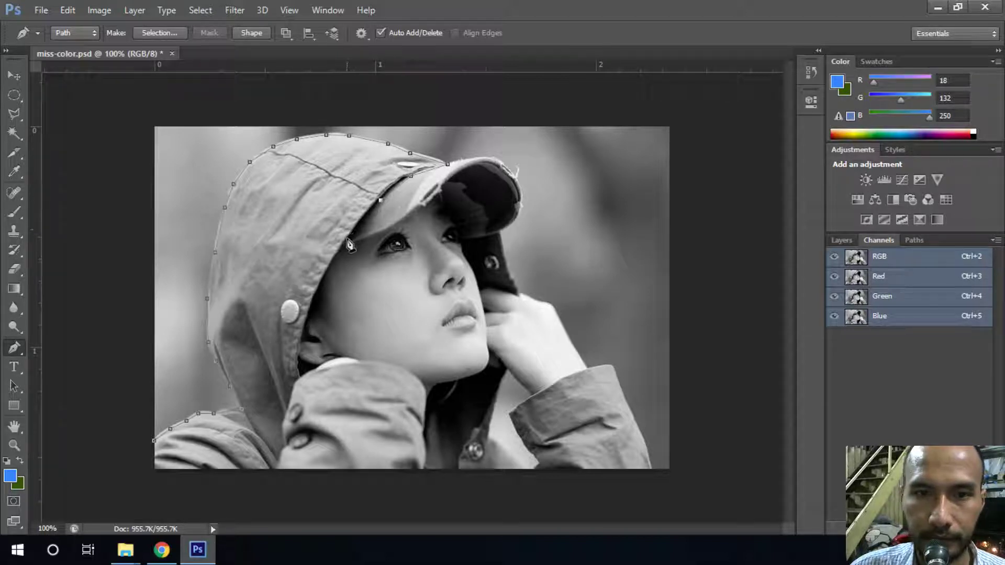
left_click(347, 239)
left_click(314, 301)
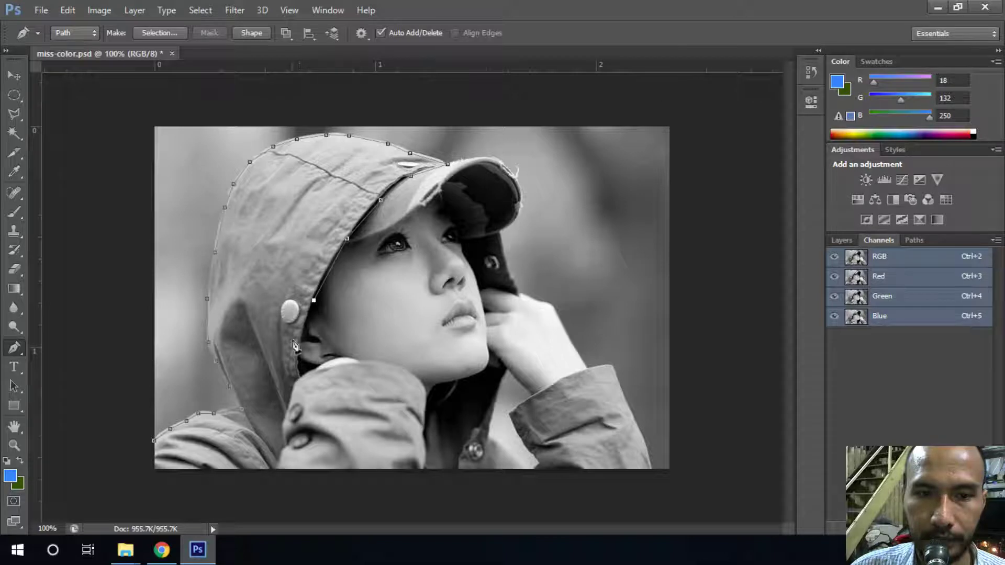
left_click(299, 352)
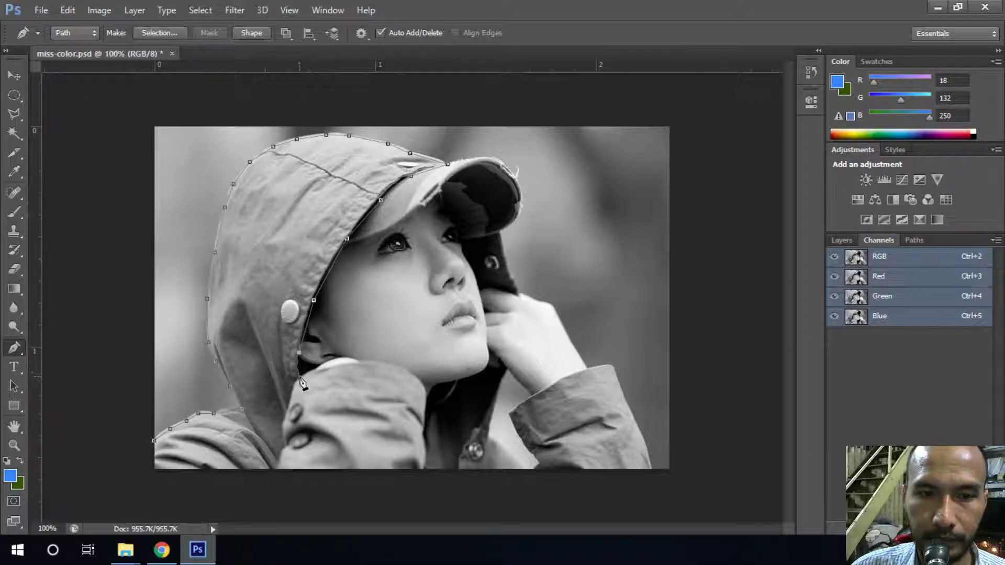
Step: Continue the path along the jacket collar, under the chin, and down beside the hand and sleeve
left_click(299, 376)
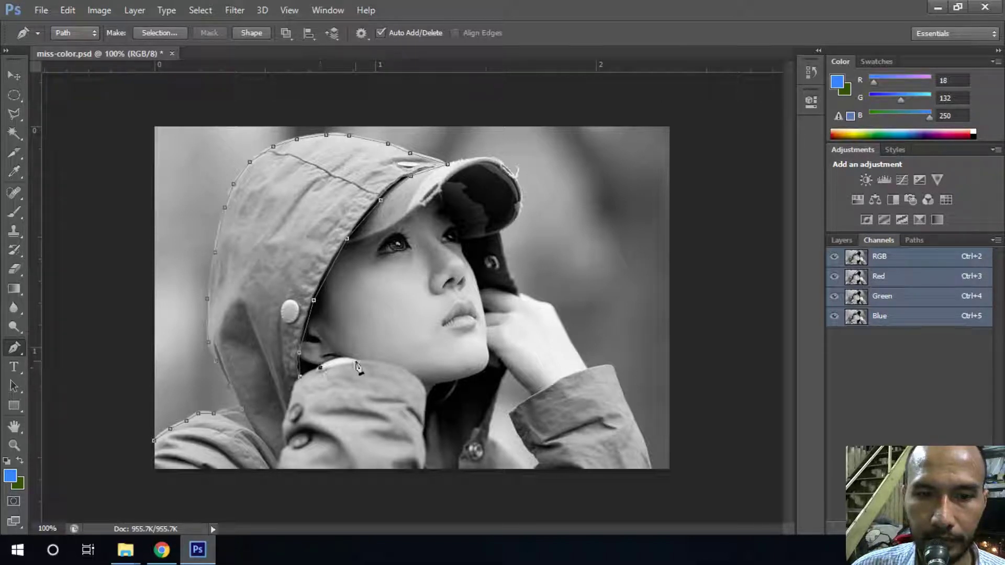
left_click(357, 361)
left_click(387, 363)
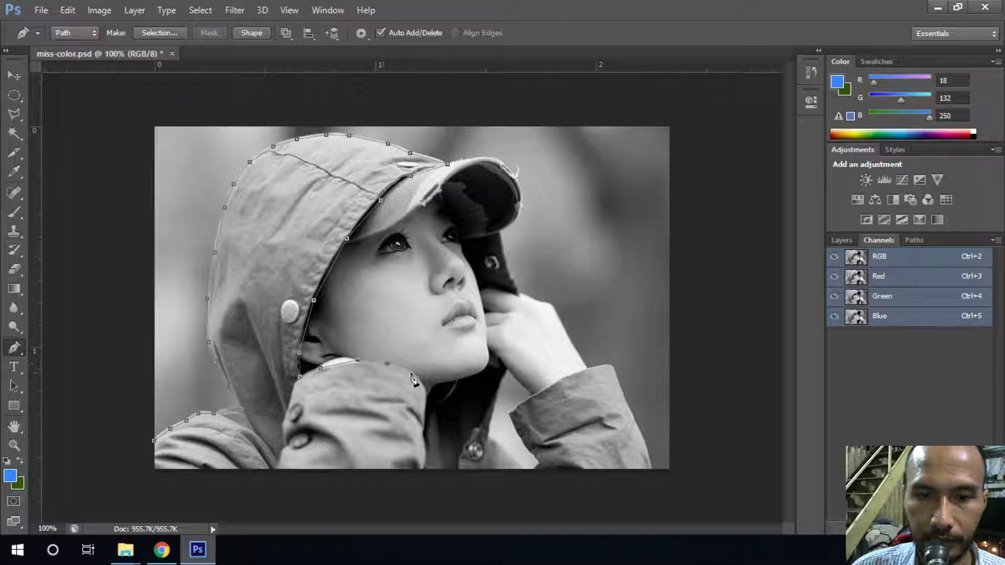
left_click(412, 373)
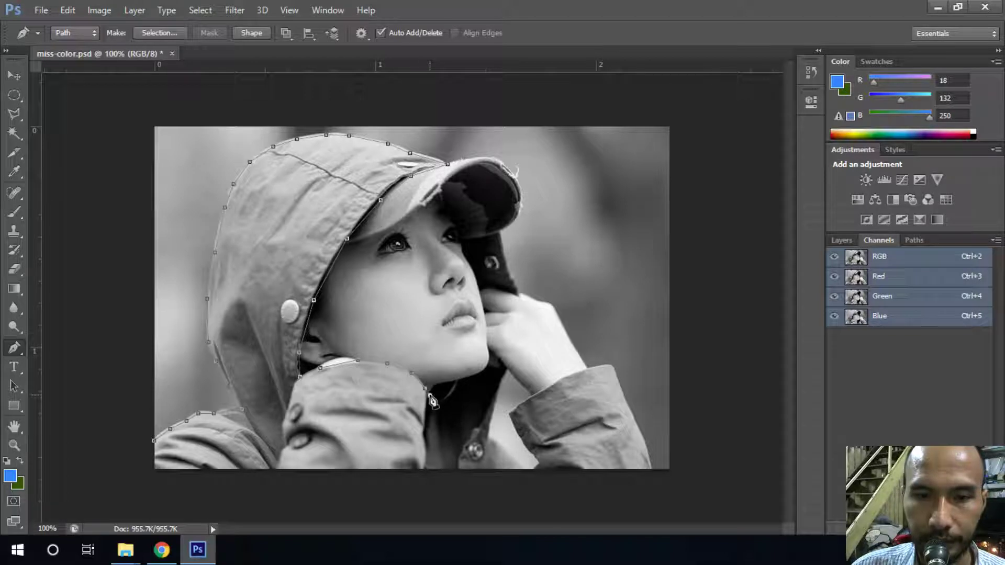
left_click(434, 386)
left_click(461, 380)
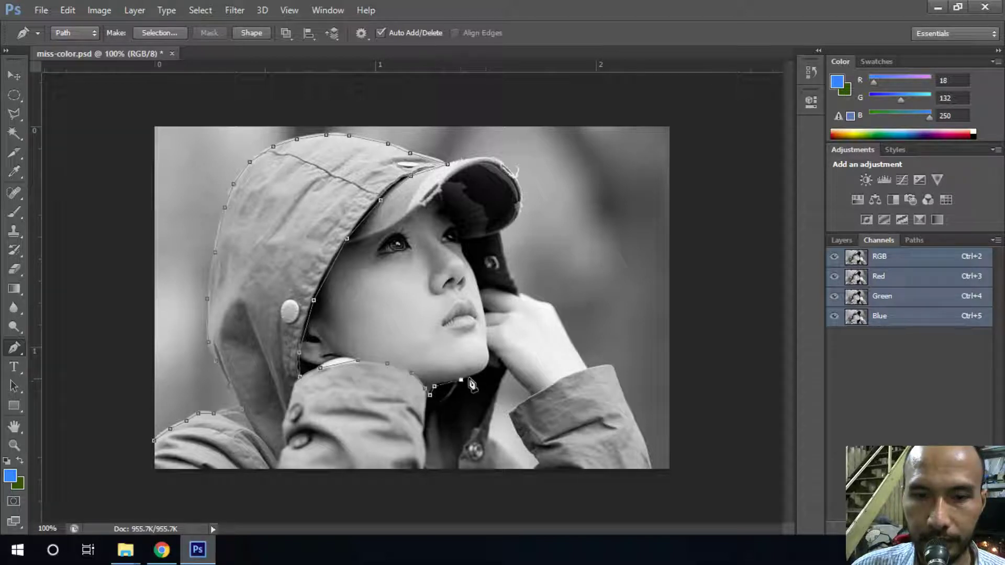
left_click(486, 368)
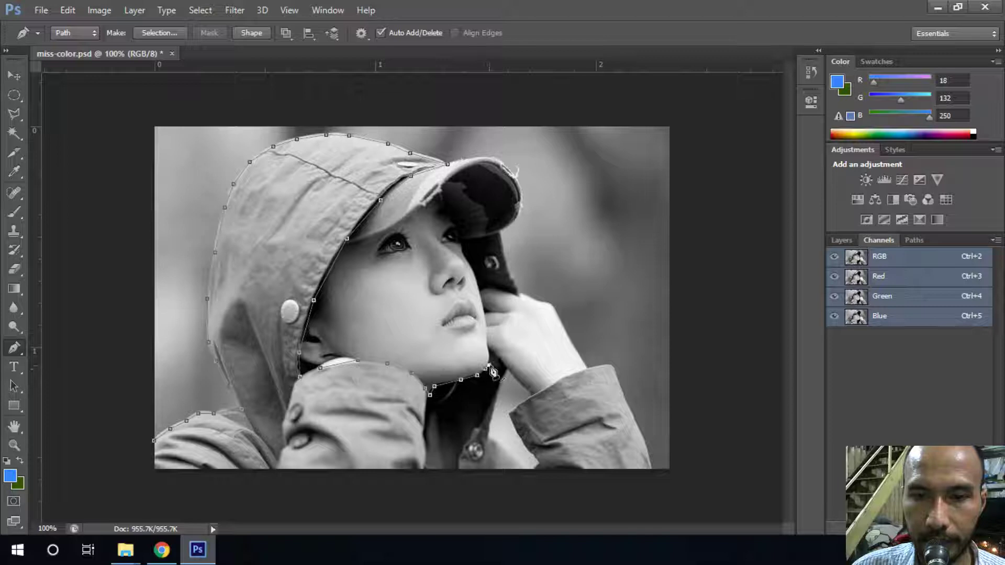
left_click(498, 362)
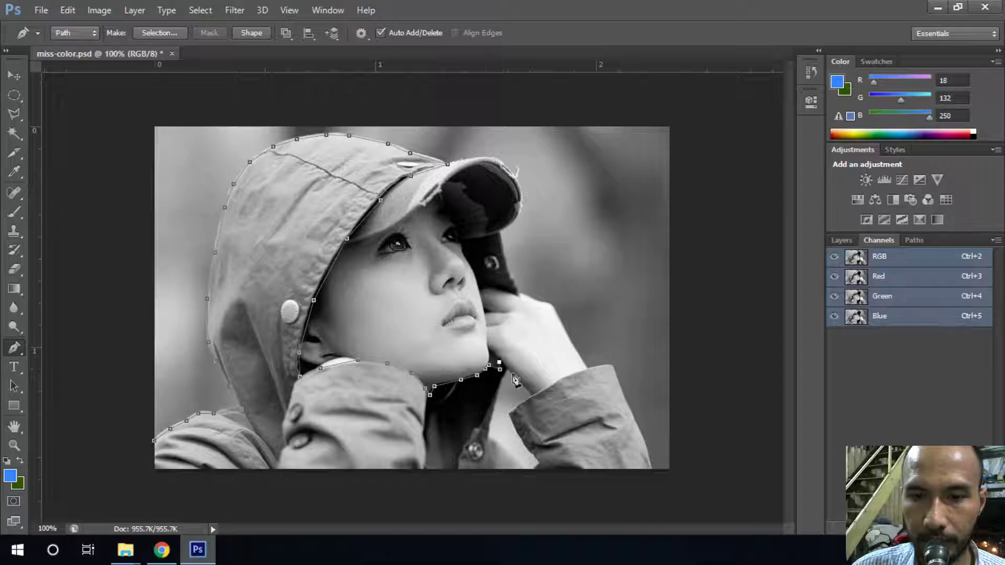
left_click(517, 384)
left_click(531, 398)
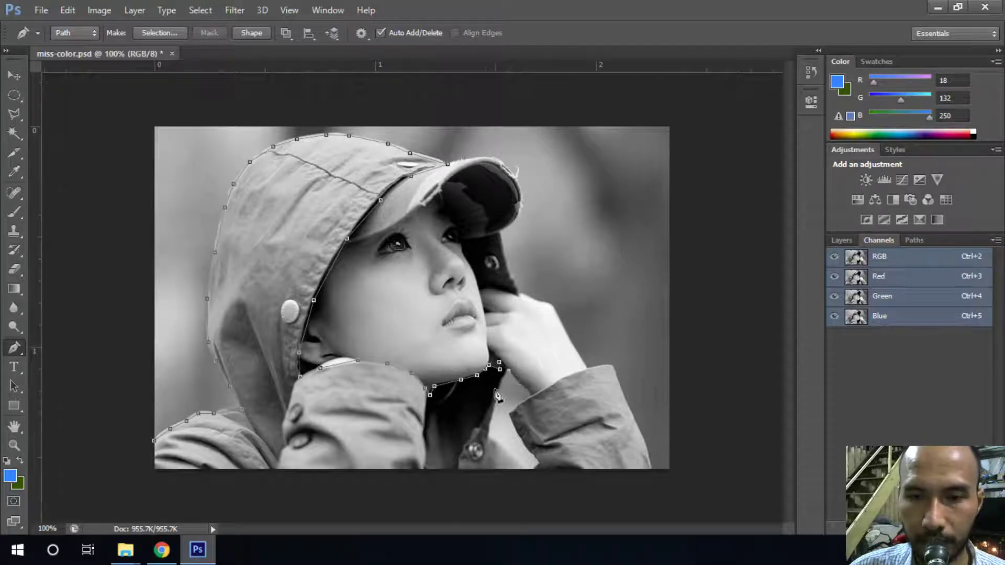
left_click(490, 437)
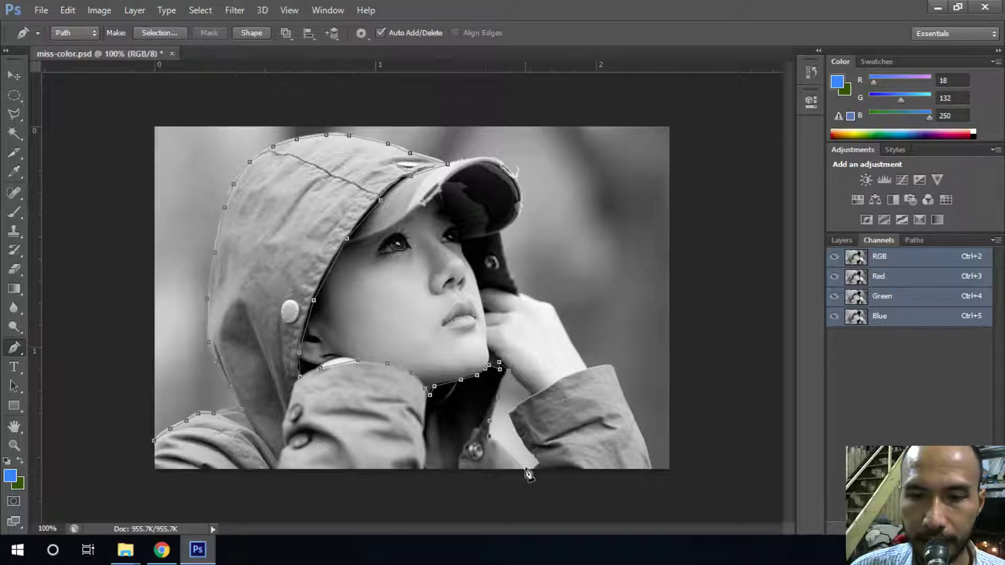
left_click(525, 470)
left_click(533, 470)
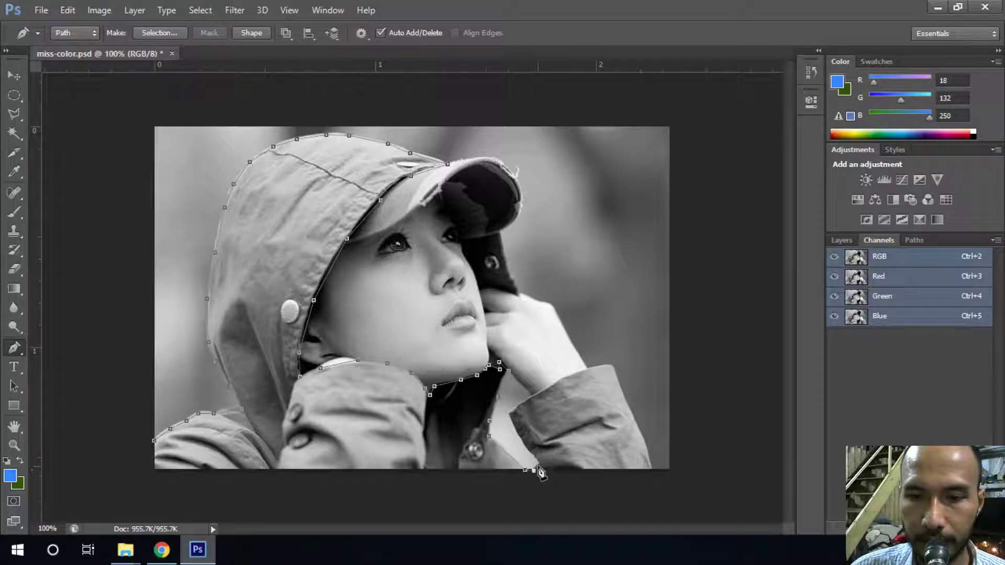
left_click(525, 446)
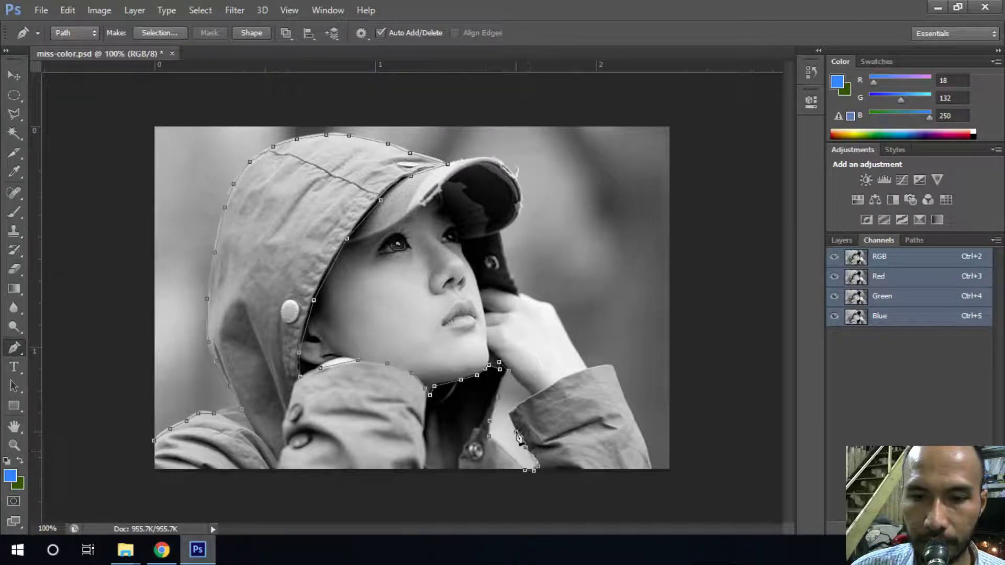
left_click(531, 399)
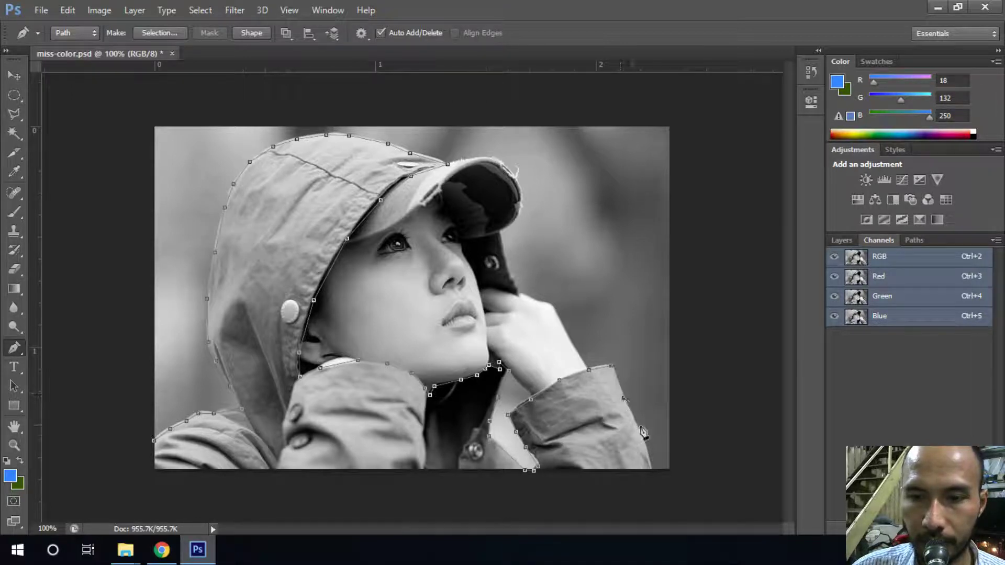
Step: Close the path below the image and convert it to a selection
left_click(653, 470)
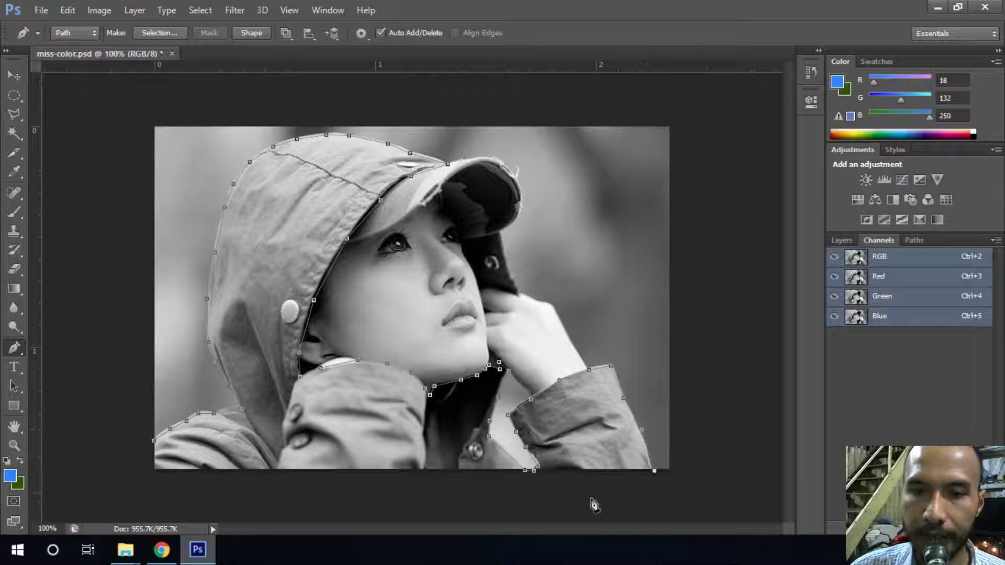
left_click(382, 516)
left_click(118, 494)
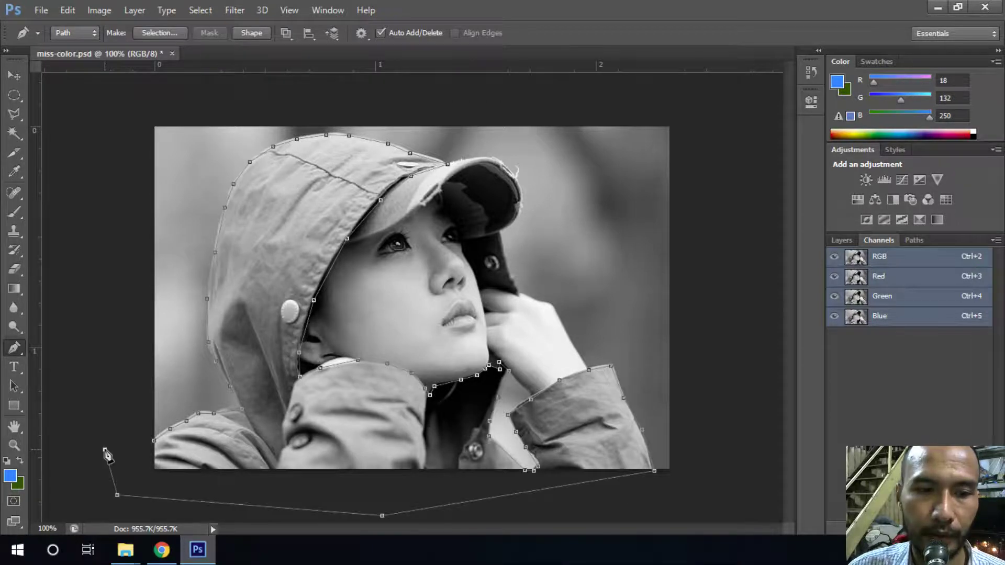
key("ctrl+Return")
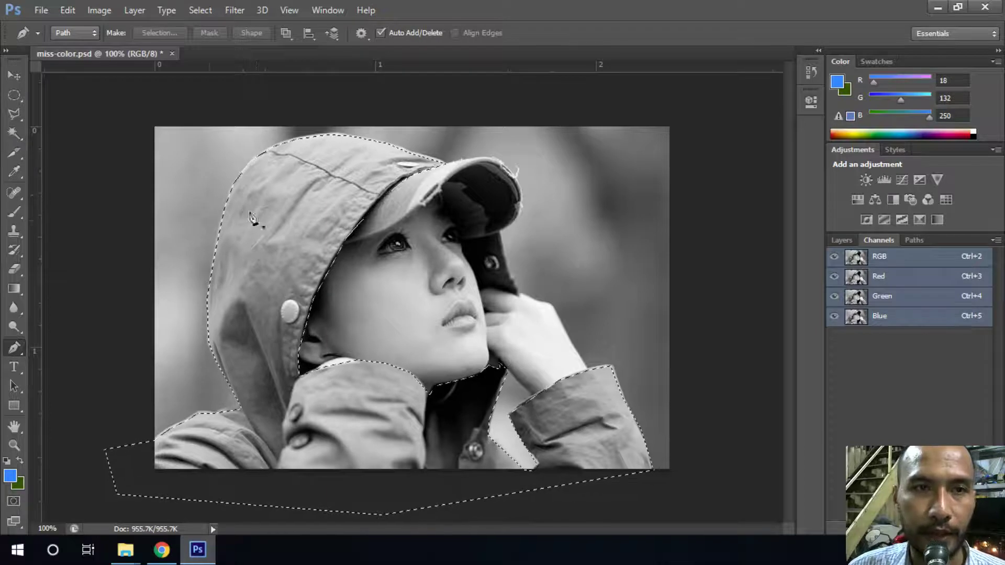
left_click(199, 10)
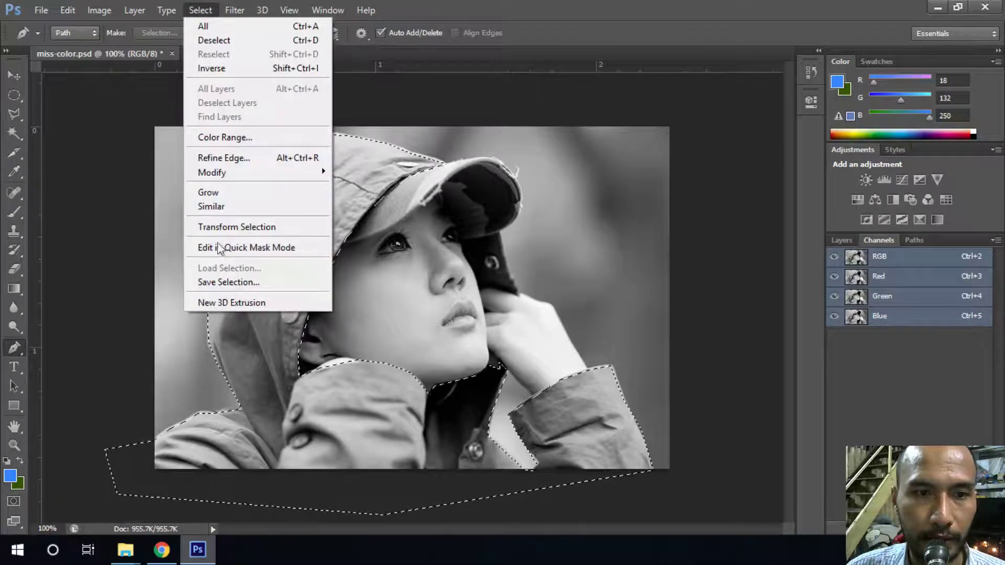
Step: Save the hood-and-jacket selection as an alpha channel named 'ao'
left_click(236, 283)
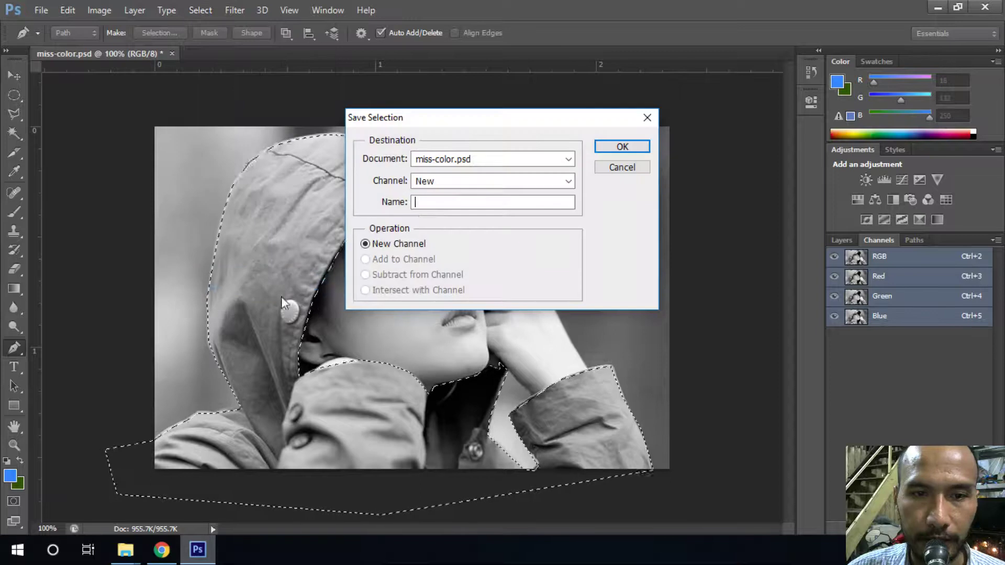
left_click(424, 202)
type("ao")
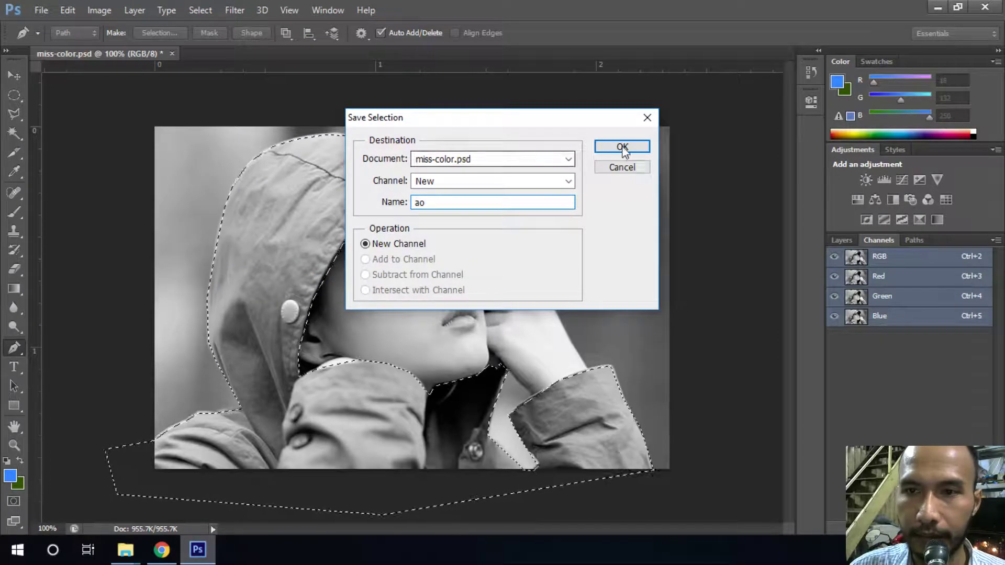
left_click(622, 147)
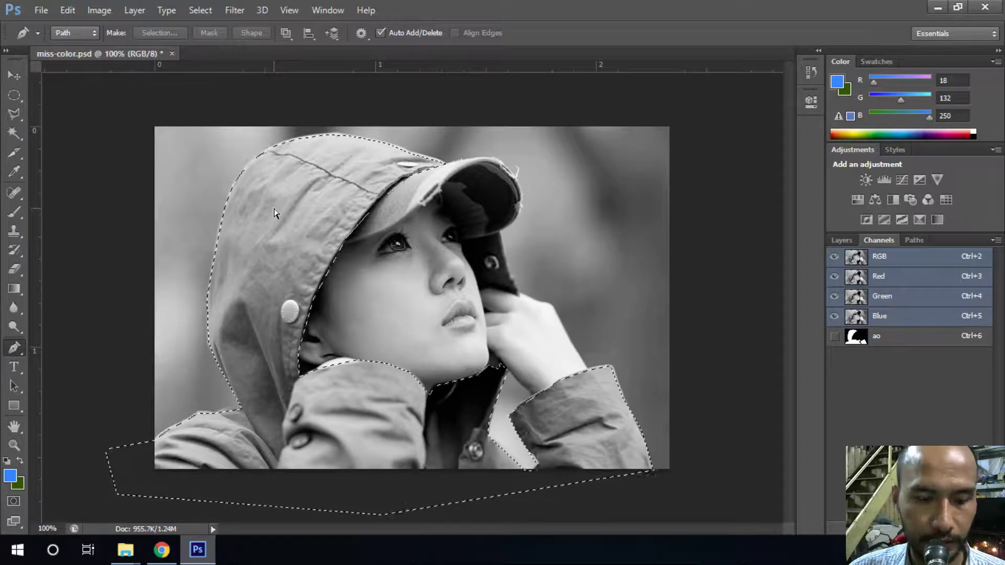
Step: Deselect, then Pen-trace the cap brim and turn the outline into a selection
key("ctrl+d")
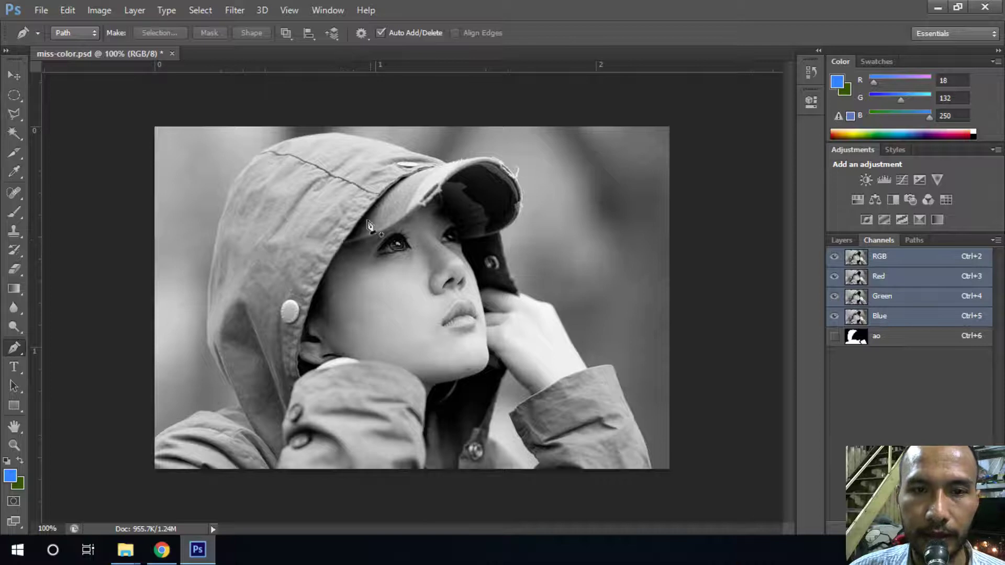
left_click(343, 245)
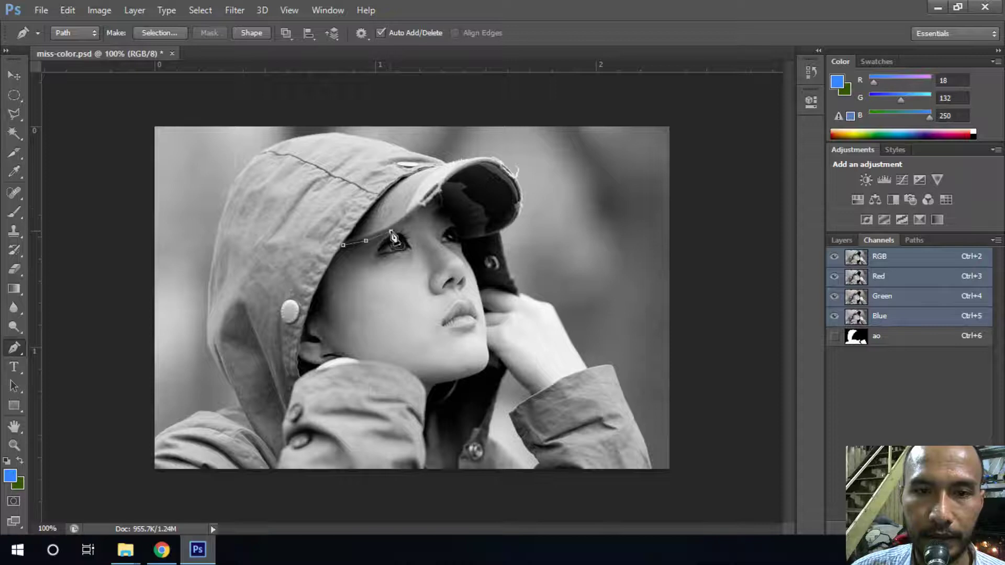
left_click(437, 195)
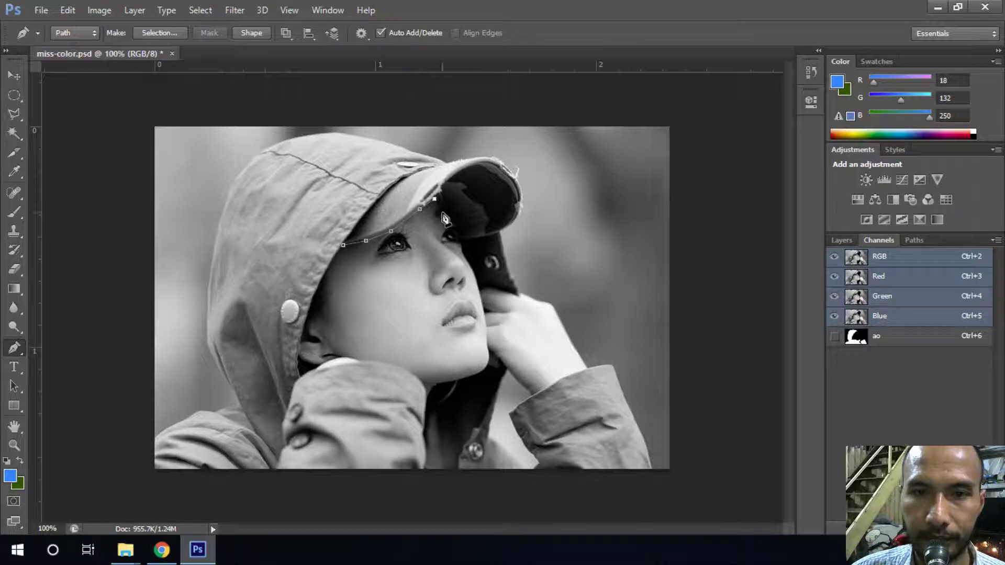
left_click(441, 210)
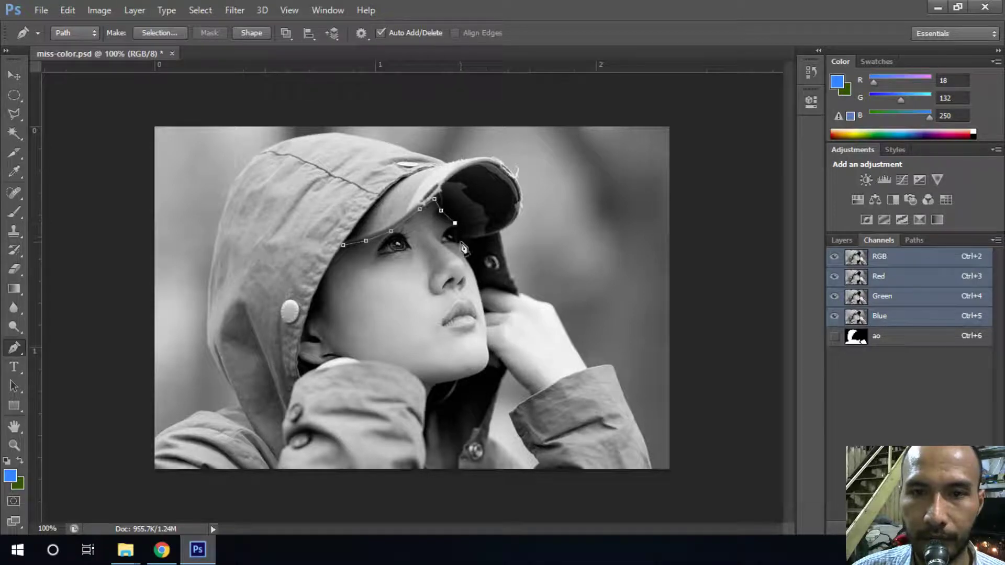
left_click(459, 239)
left_click(480, 238)
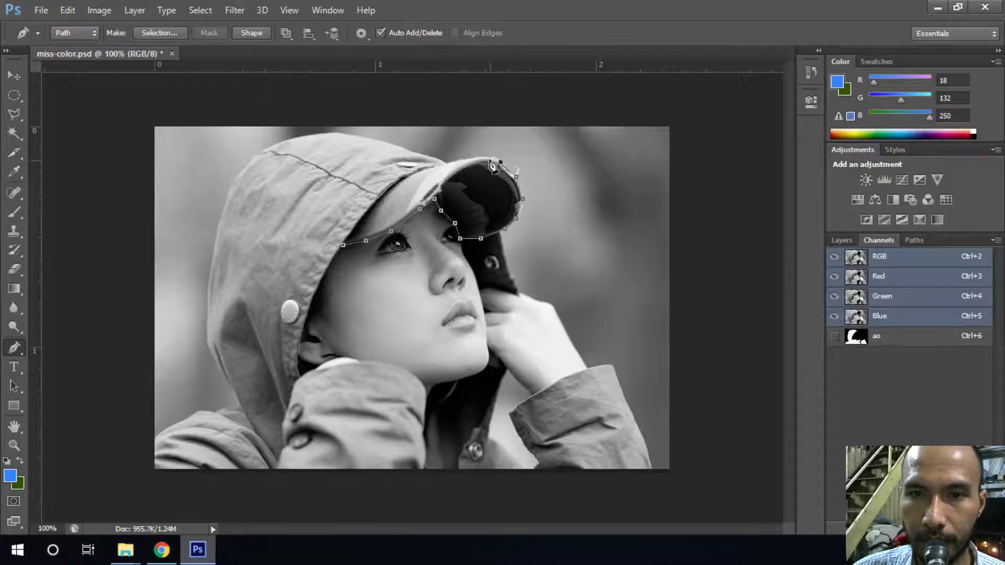
left_click(444, 164)
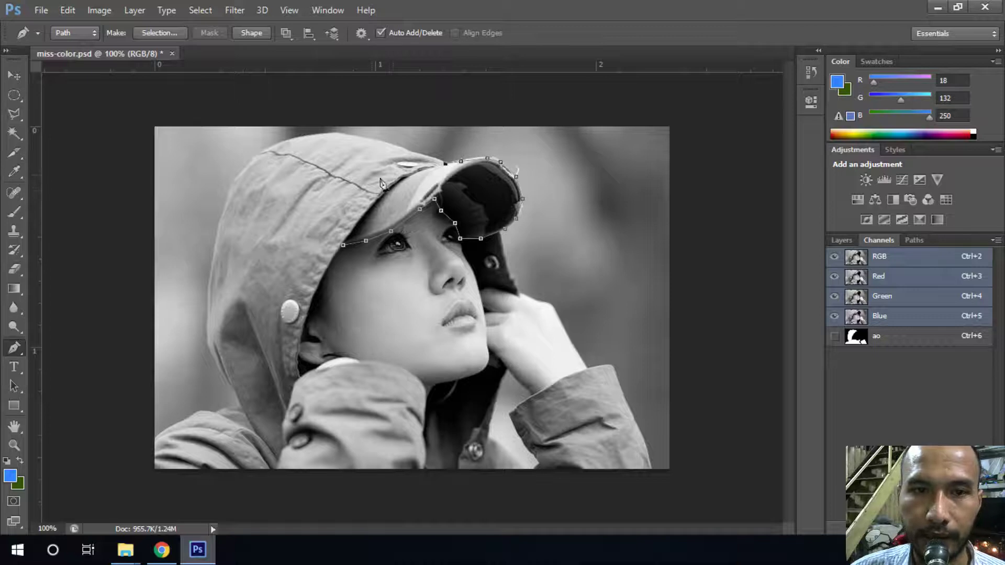
left_click(324, 220)
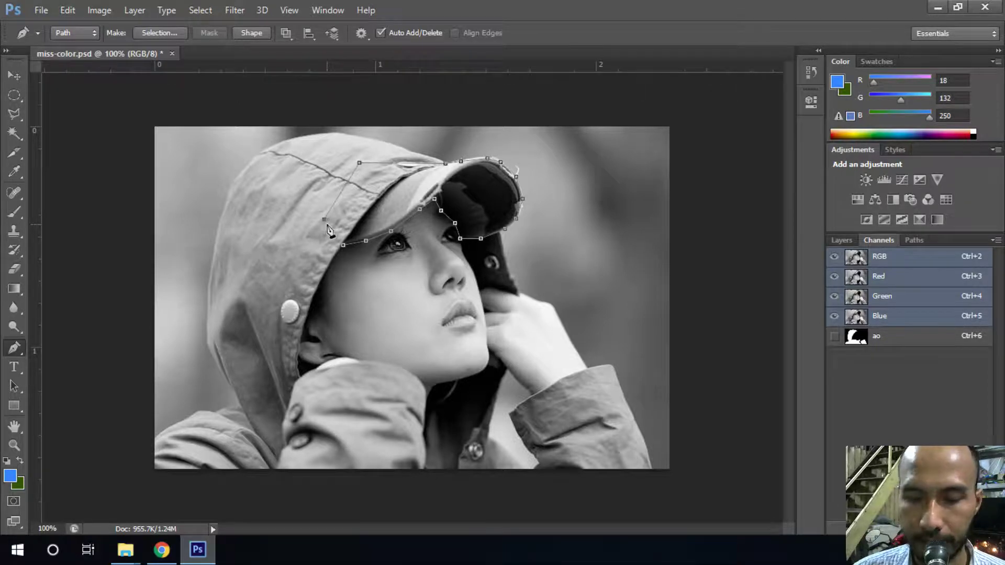
key("ctrl+Return")
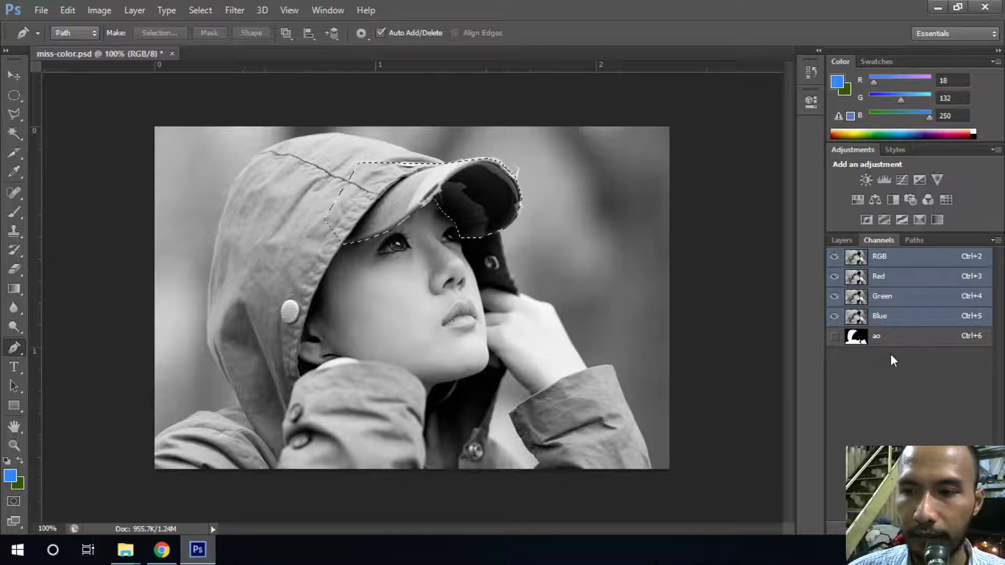
Step: Subtract the 'ao' channel from the brim selection and save it as channel 'non'
left_click_drag(879, 336, 885, 339)
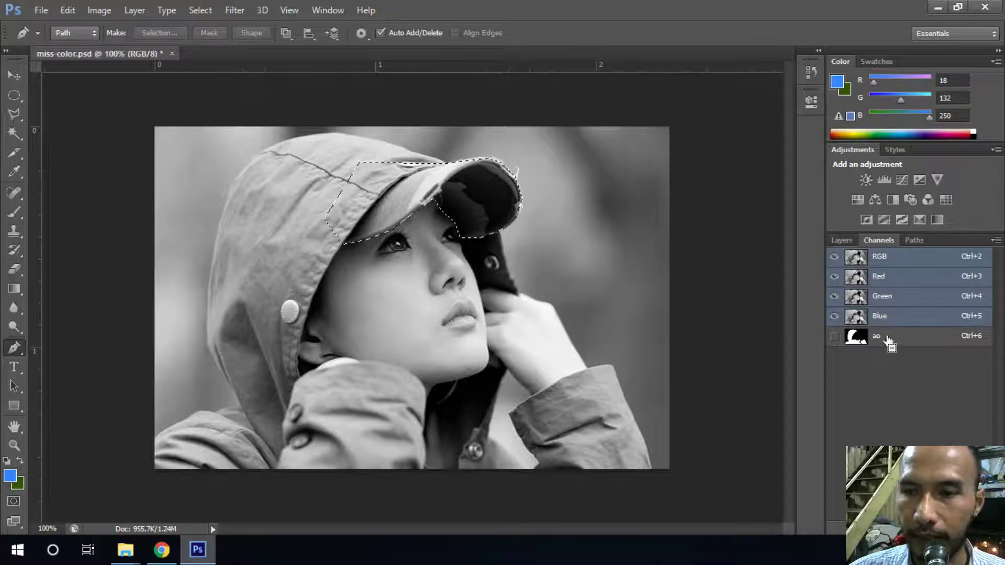
left_click(888, 340, "ctrl")
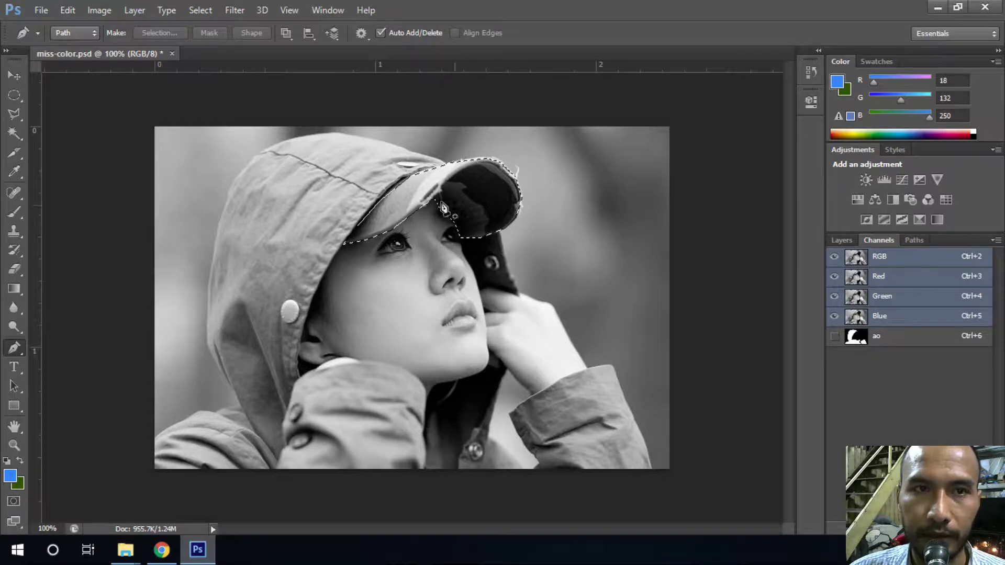
left_click(196, 12)
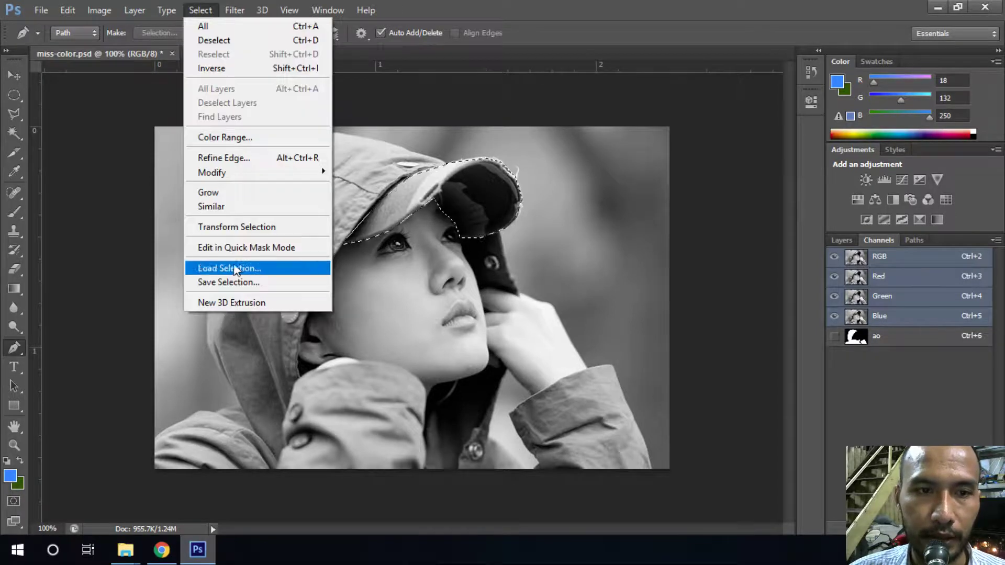
left_click(235, 283)
type("no")
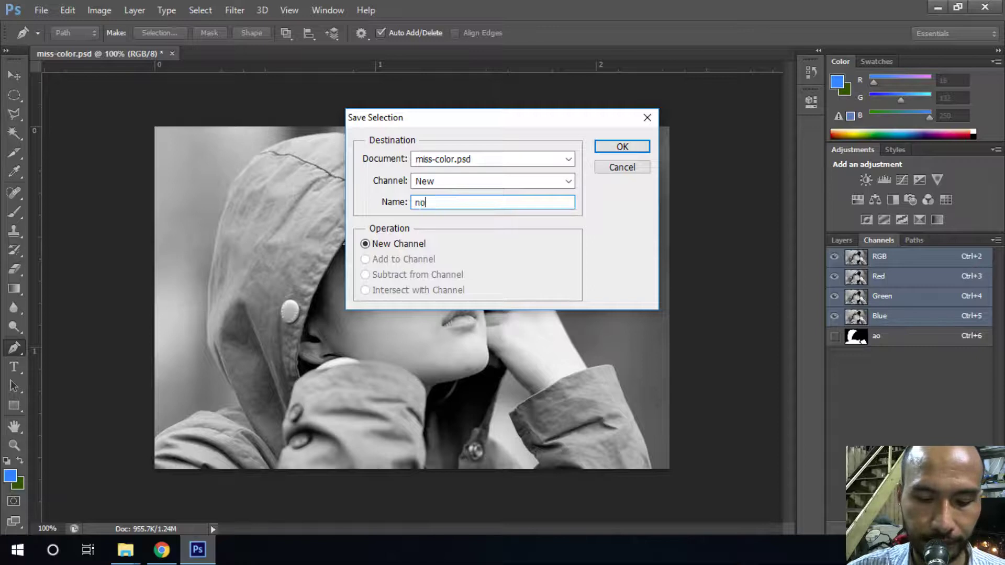
type("n")
left_click(621, 147)
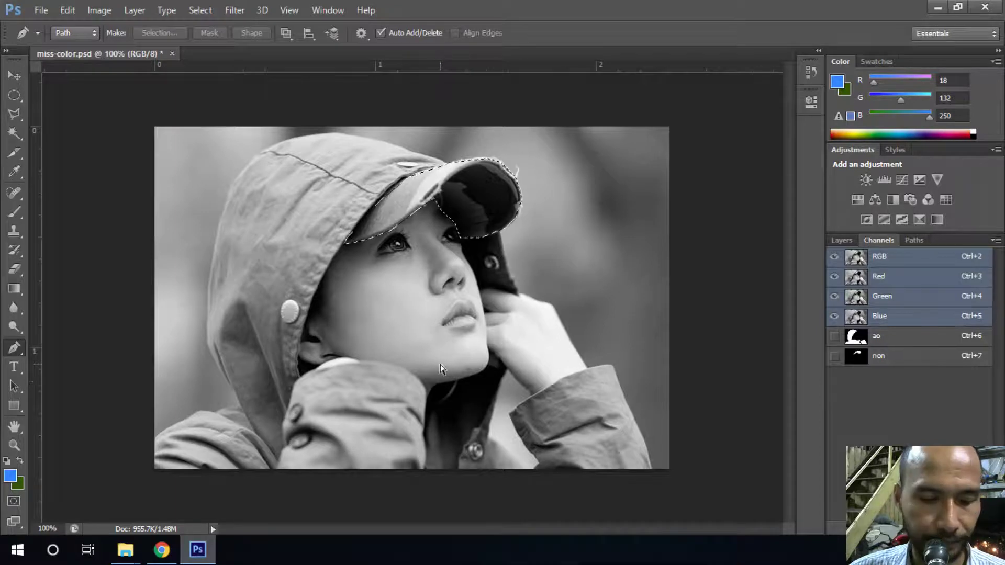
Step: Deselect, then Pen-outline the face and raised hand and turn it into a selection
key("ctrl+d")
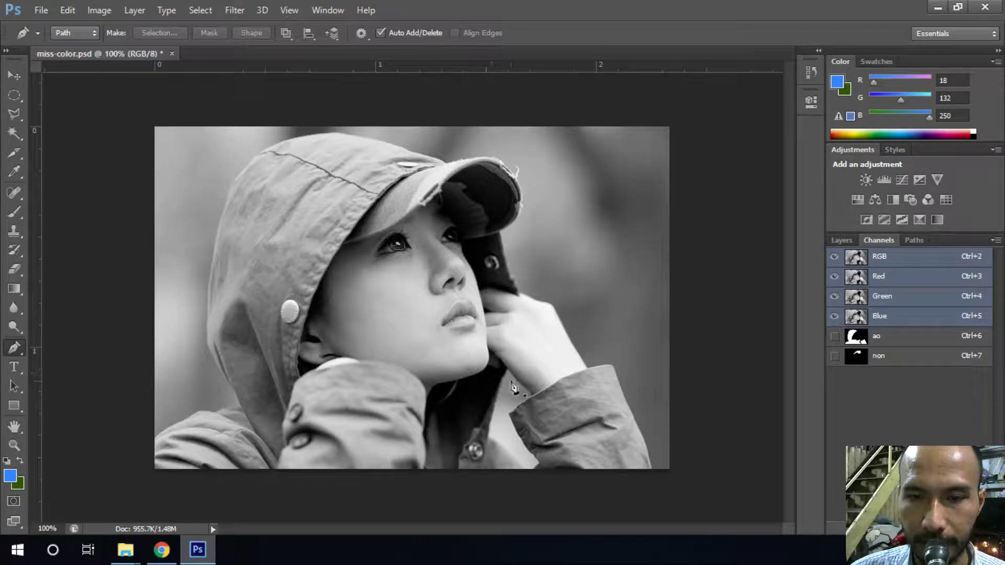
left_click(518, 292)
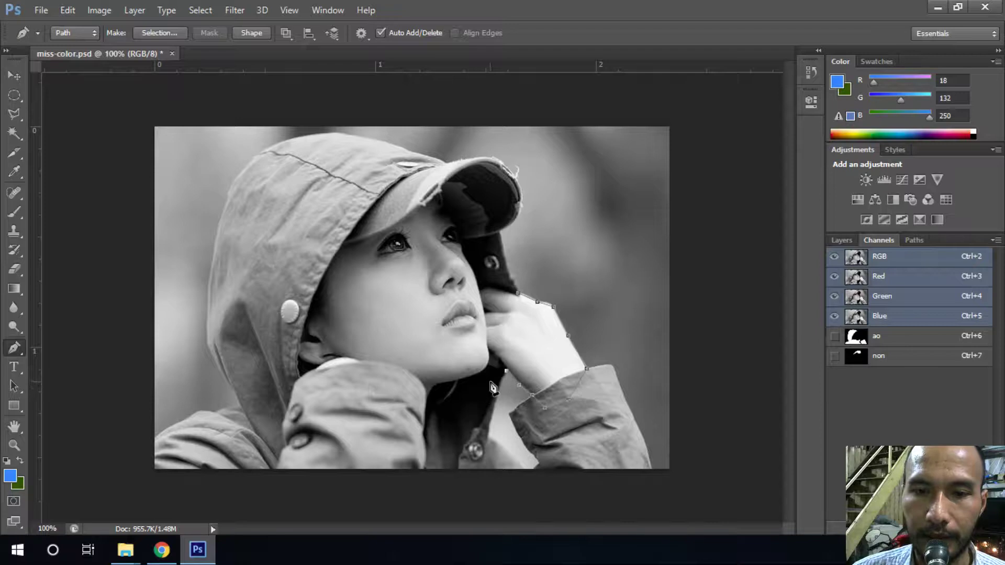
left_click(445, 416)
left_click(340, 428)
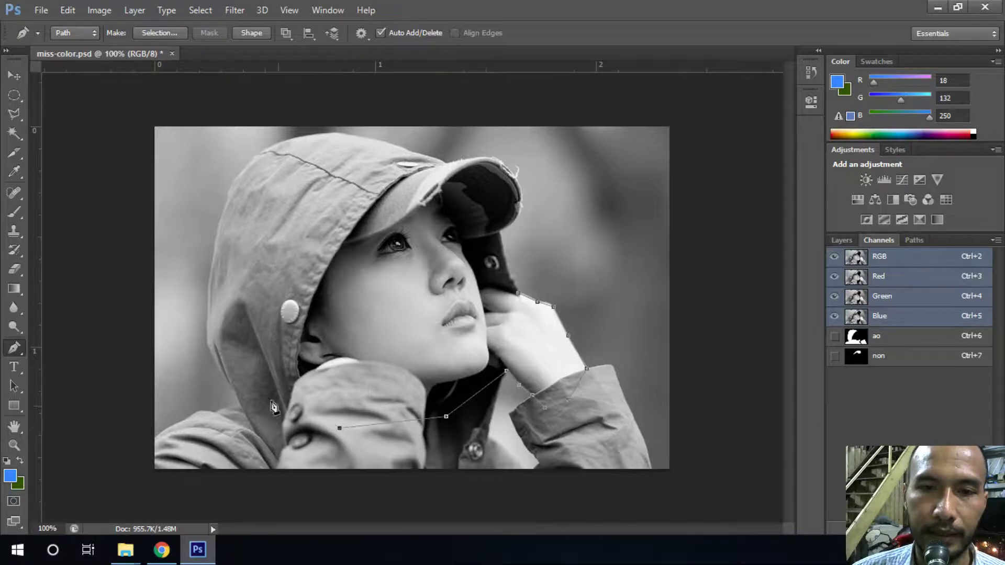
left_click(328, 183)
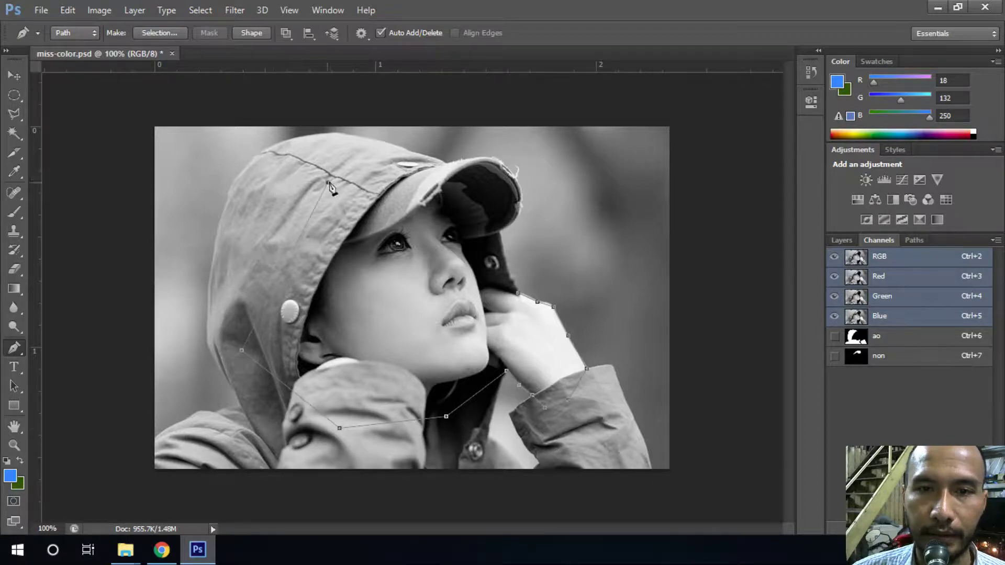
left_click(464, 185)
left_click(493, 262)
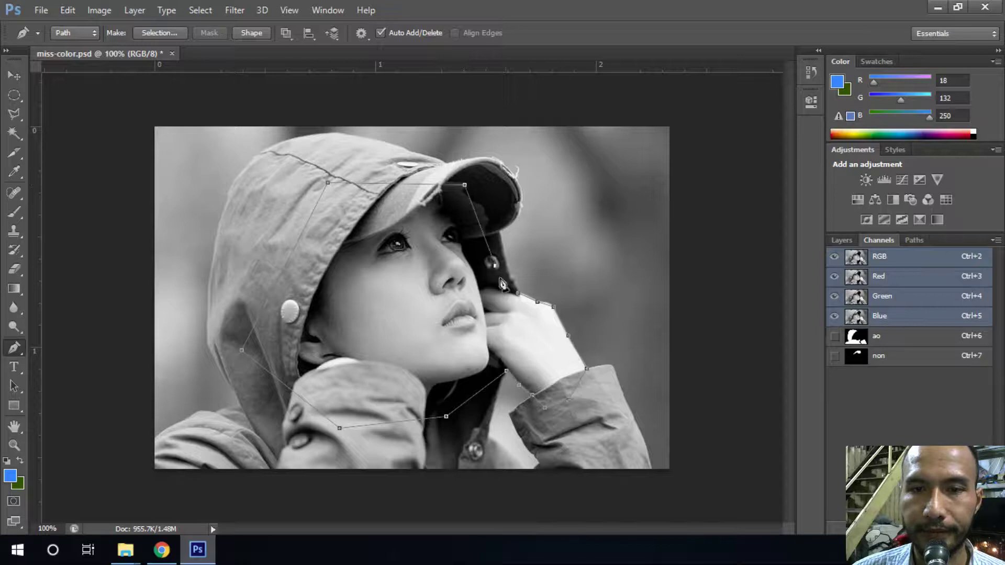
key("ctrl+Return")
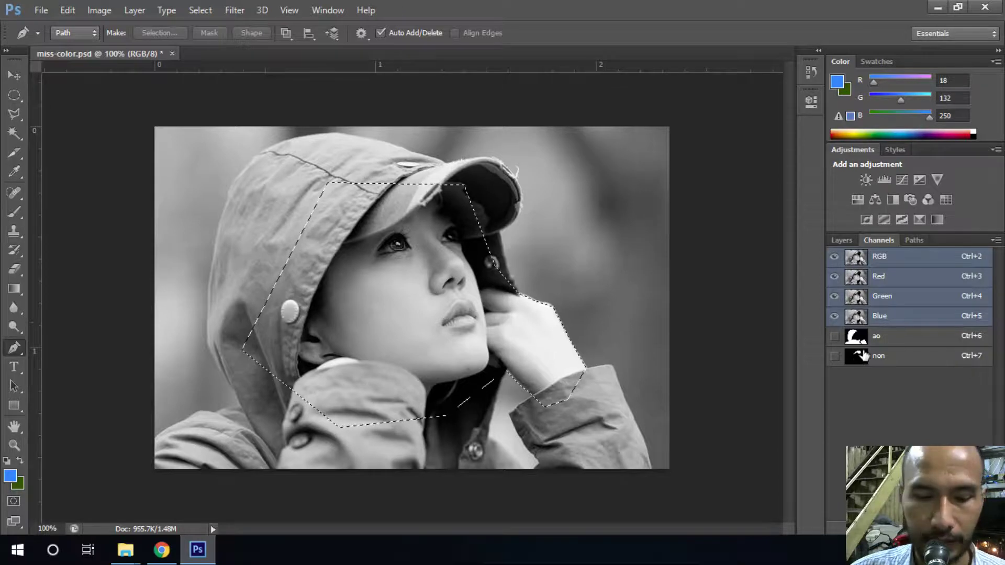
Step: Subtract the 'non' channel from the selection and save it as channel 'da'
mouse_move(854, 367)
left_mouse_down()
mouse_move(891, 344)
mouse_move(899, 361)
left_mouse_up()
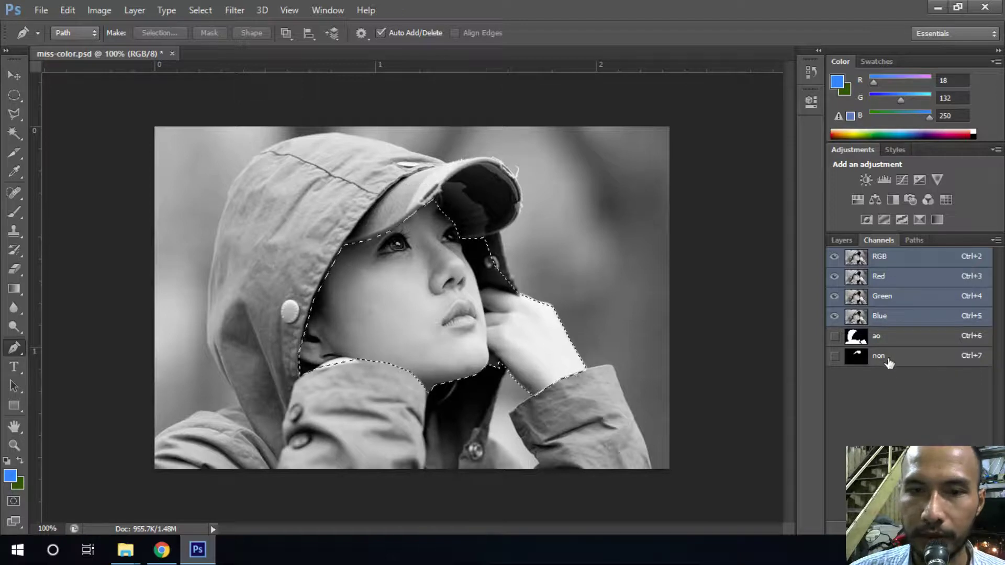
left_click(890, 359, "ctrl+alt")
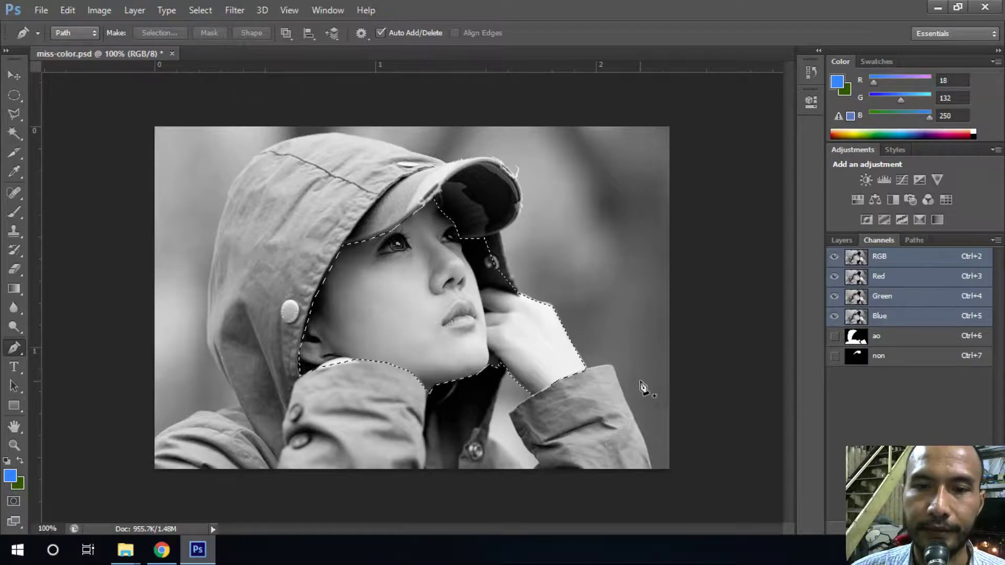
left_click(204, 9)
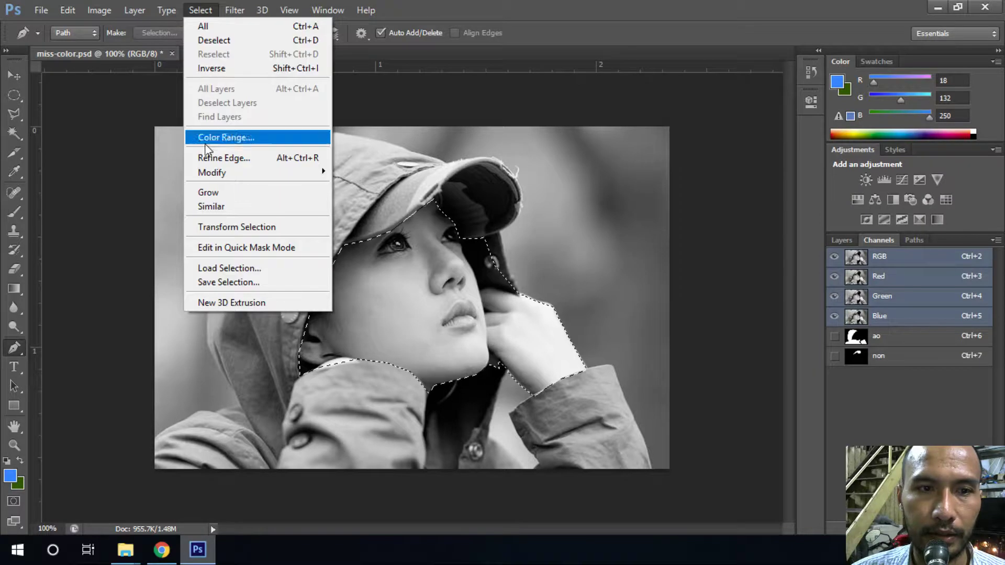
left_click(242, 283)
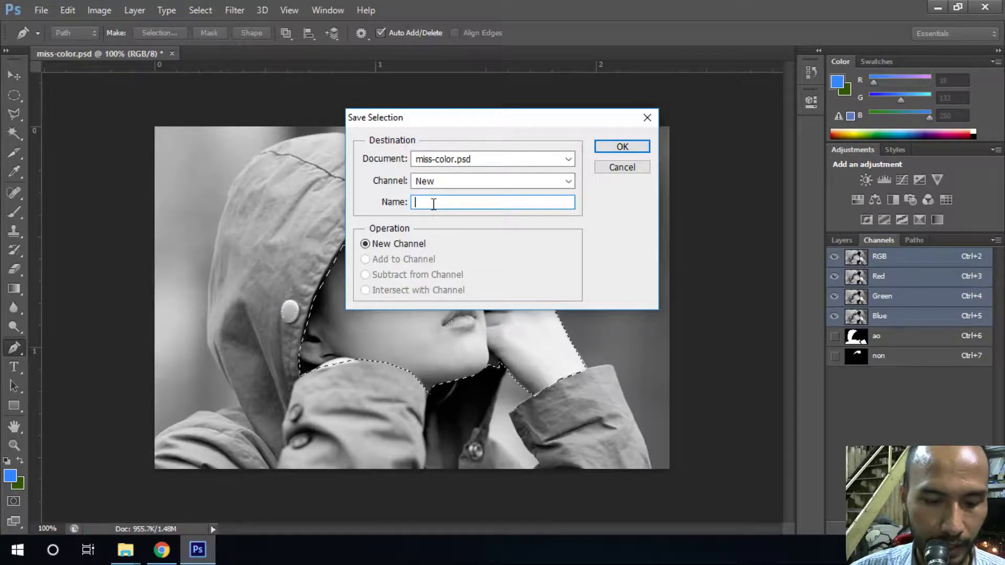
type("da")
left_click(607, 148)
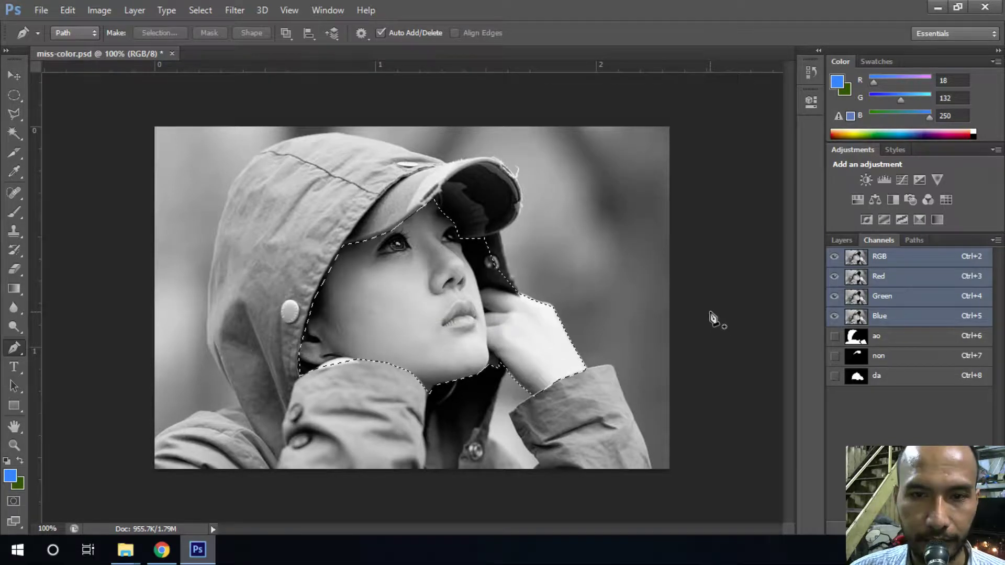
Step: Deselect, then Pen-trace the girl's lips and turn the outline into a selection
key("ctrl+d")
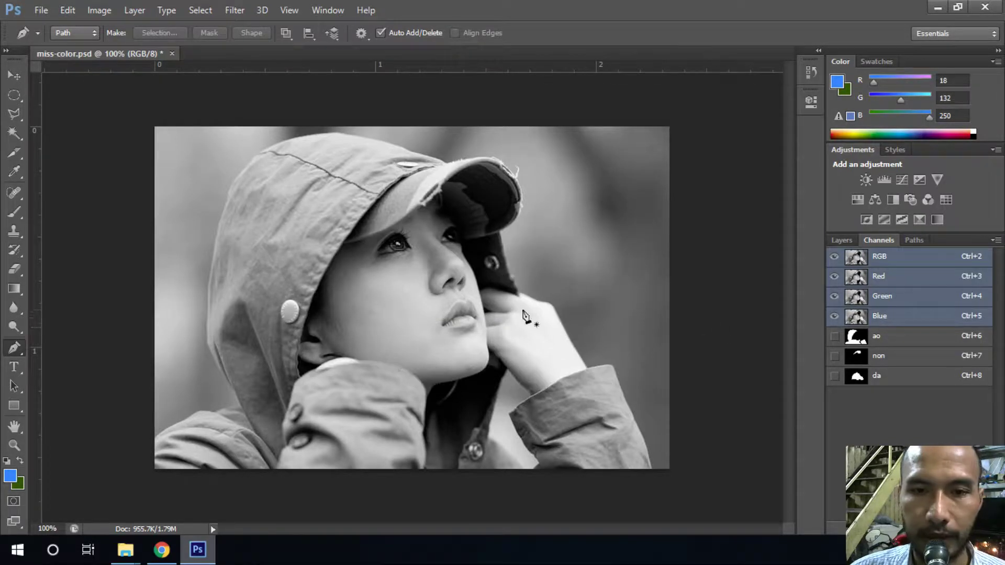
left_click(443, 323)
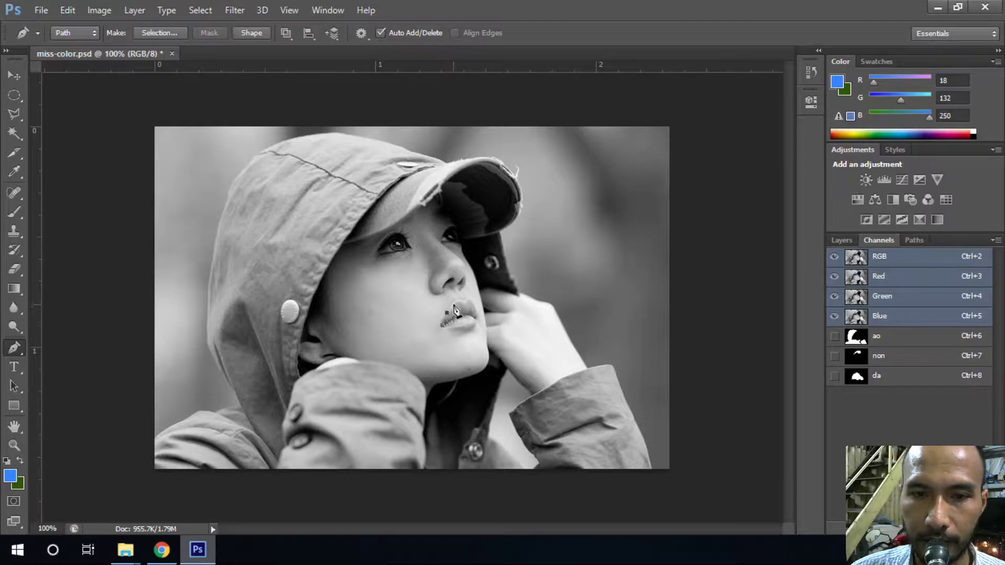
left_click(446, 313)
left_click(455, 304)
left_click(471, 301)
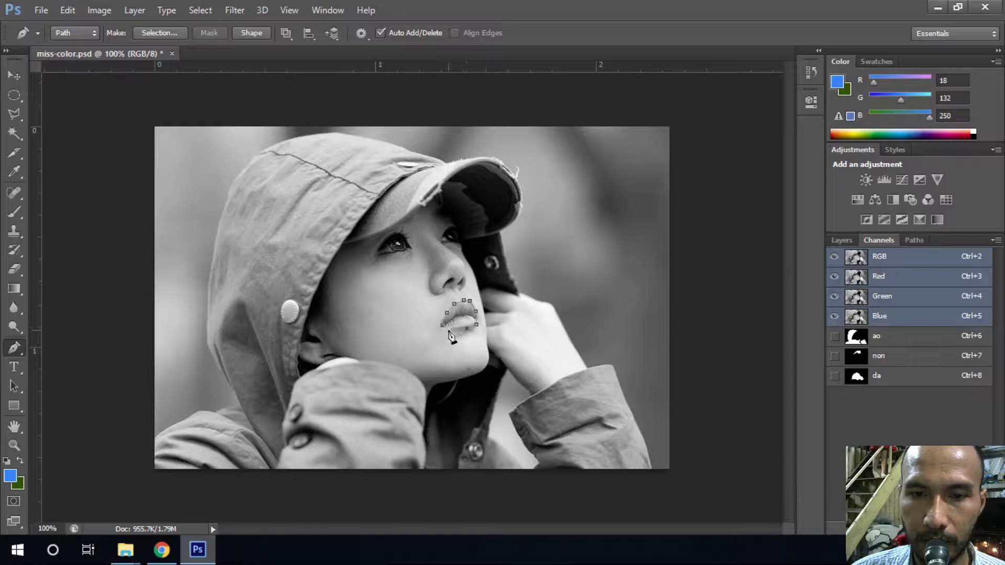
key("ctrl+Return")
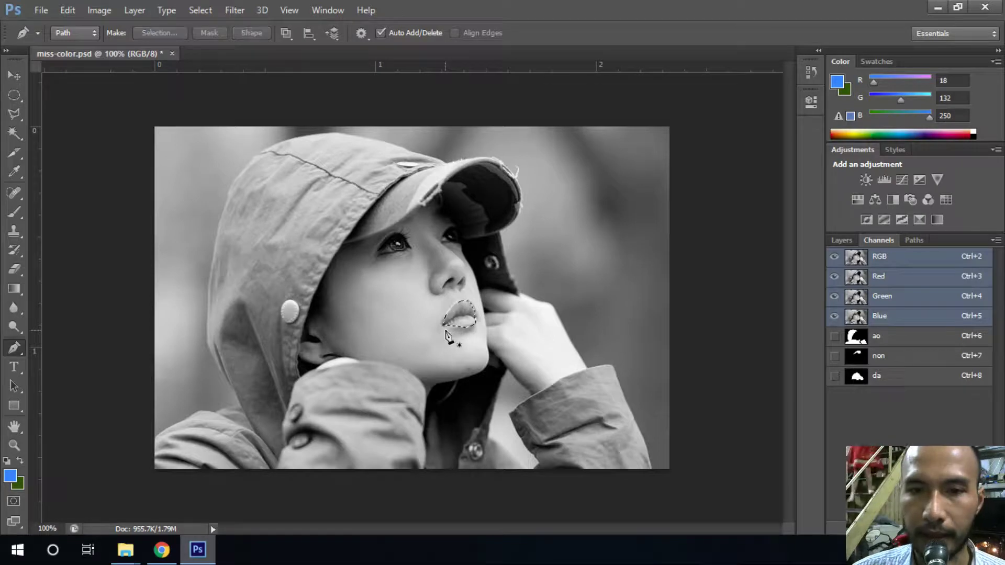
Step: Save the lip selection as channel 'moi' and deselect
left_click(197, 10)
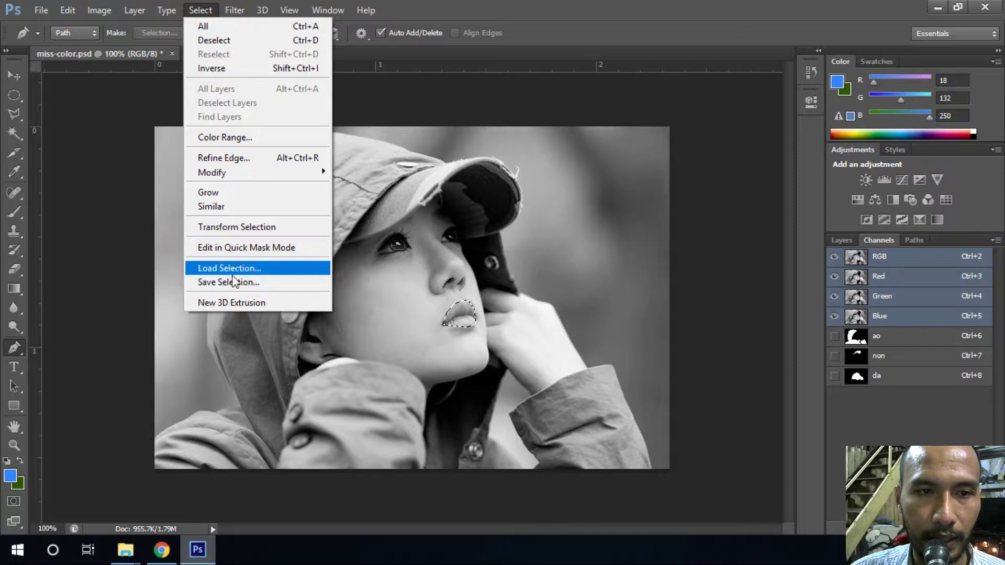
left_click(232, 282)
type("m")
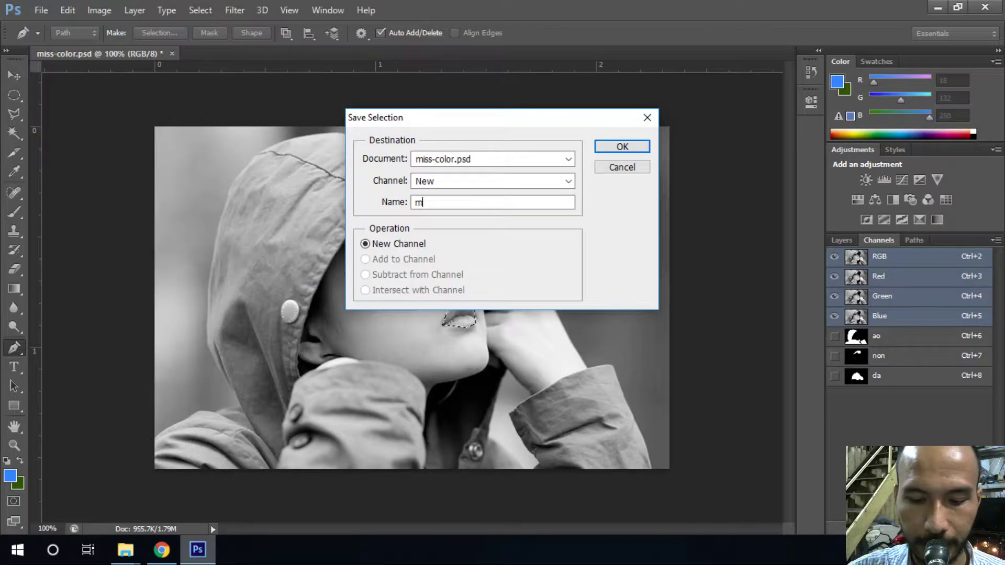
type("oi")
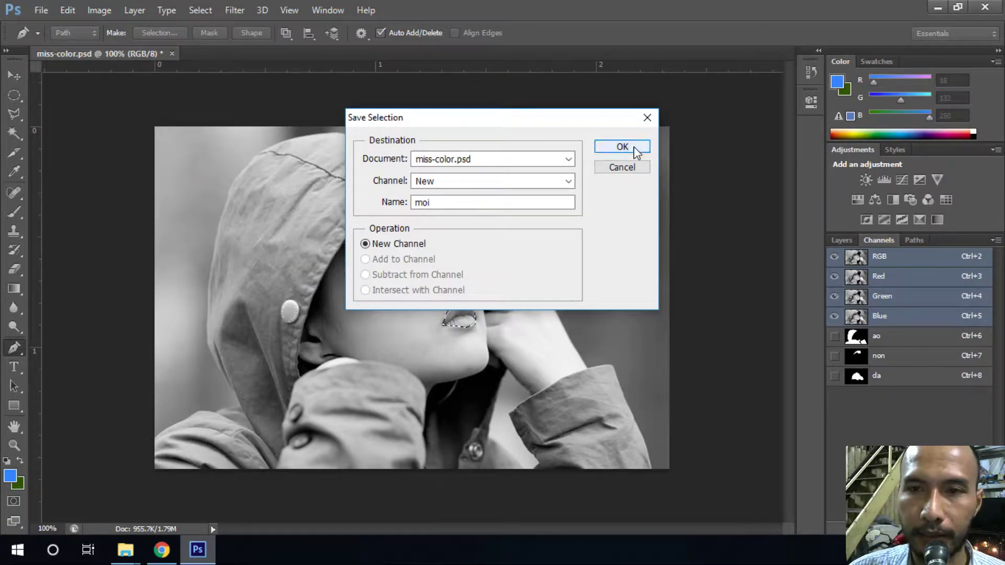
left_click(634, 149)
key("ctrl+d")
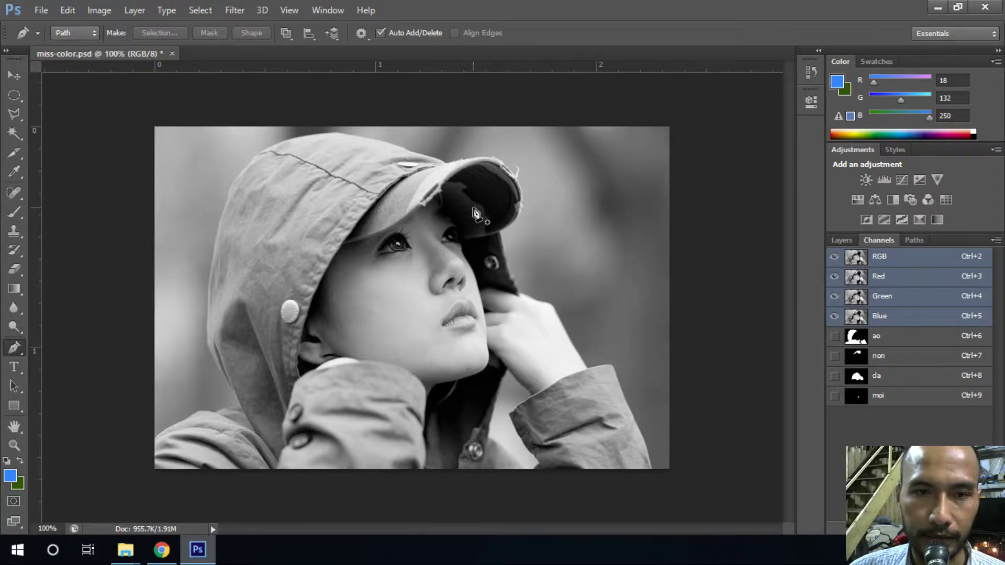
Step: Select the whole image and subtract the 'ao', 'non' and 'da' channels
key("ctrl+a")
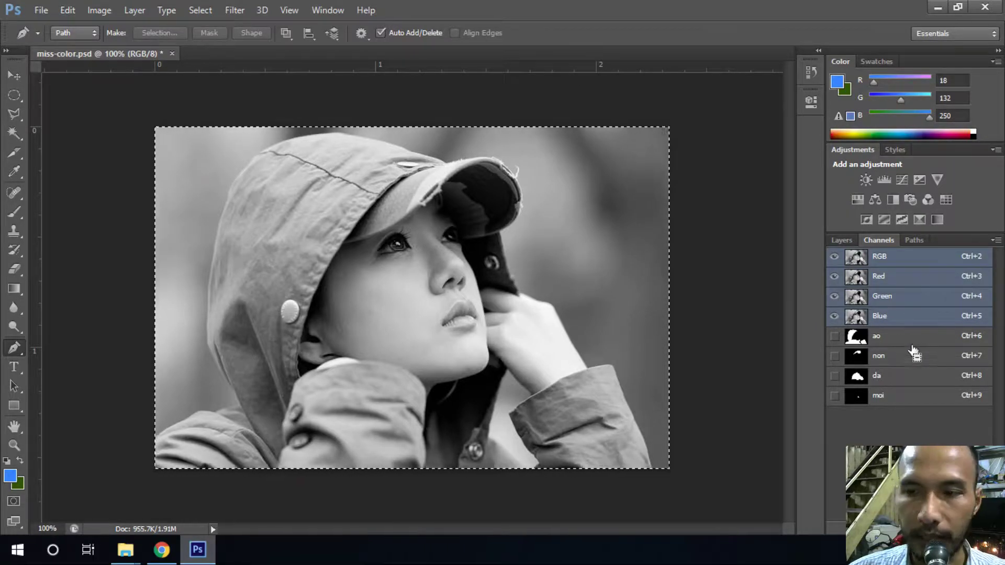
left_click_drag(900, 353, 896, 341)
left_click(896, 341, "ctrl")
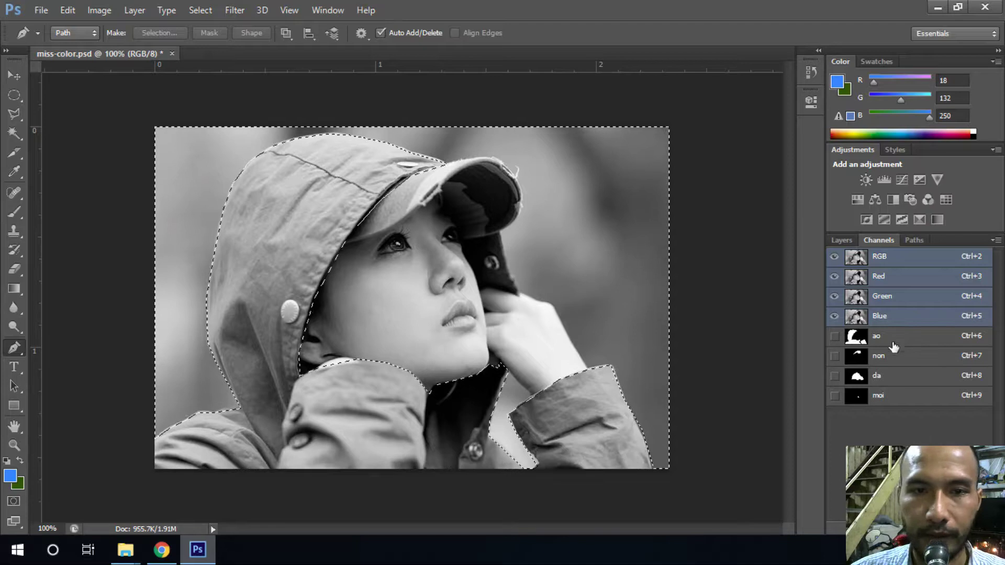
left_click(893, 358, "ctrl+shift")
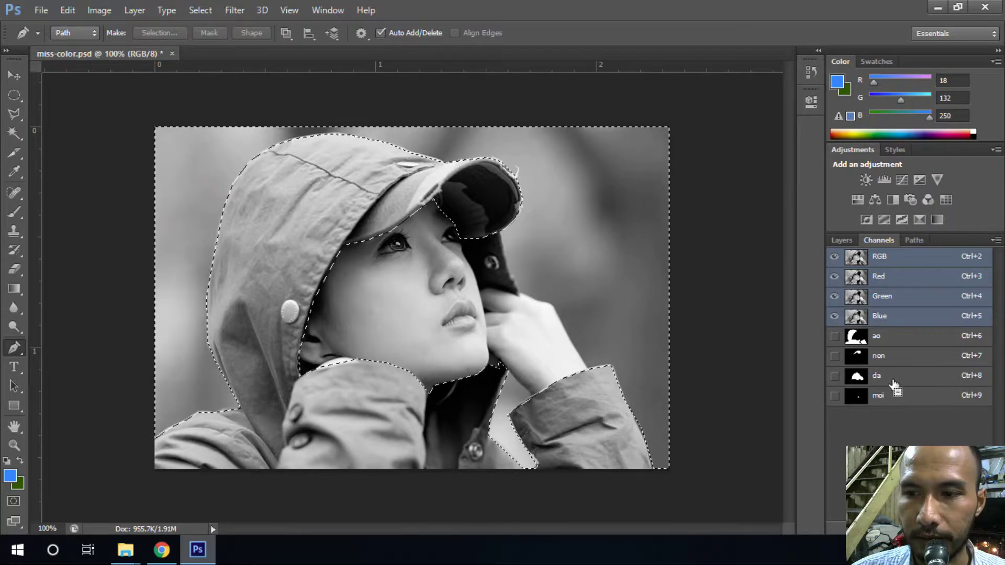
left_click(890, 376, "ctrl+shift")
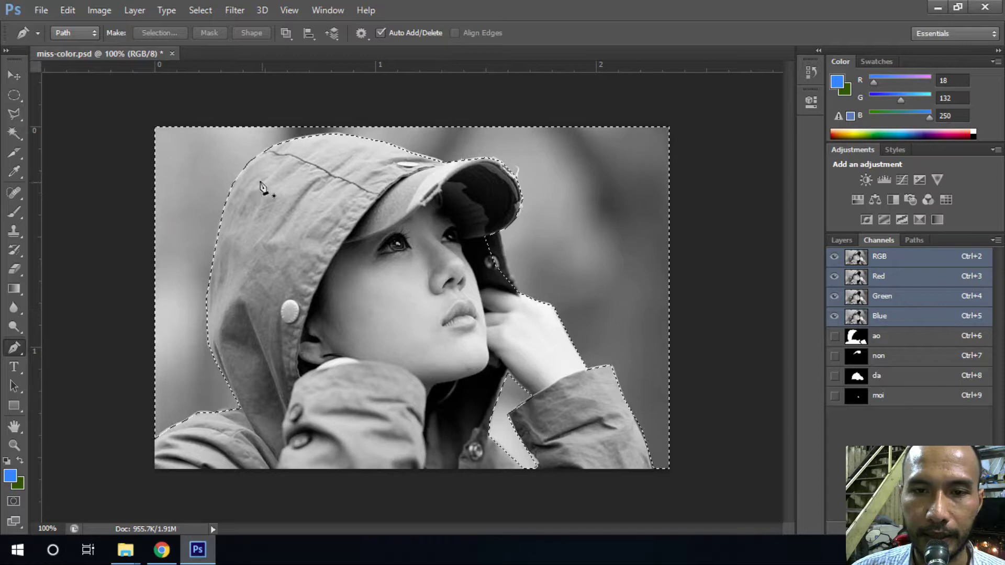
Step: Trim the selection near the cap brim and hair with the Polygonal Lasso
left_click(14, 114)
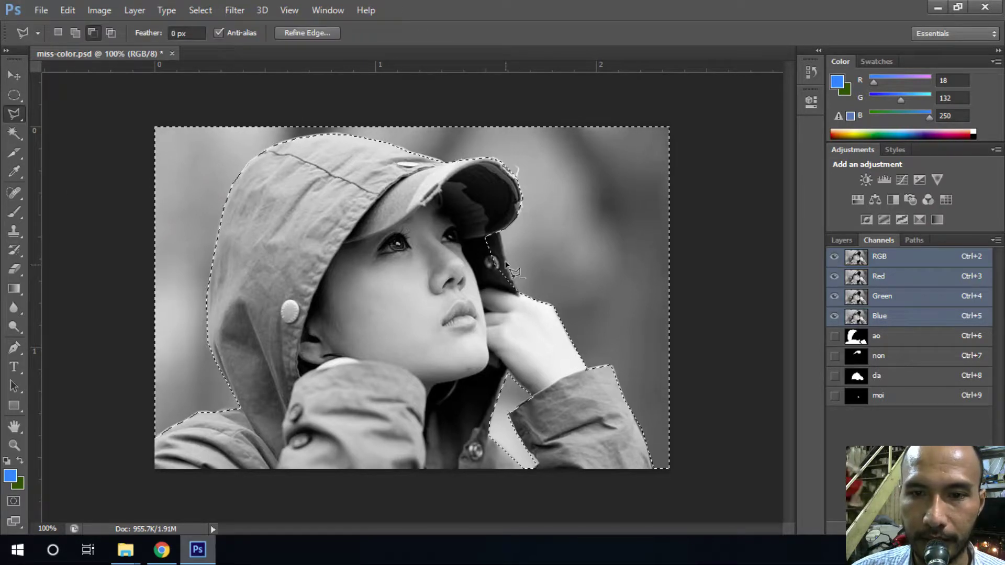
left_click(497, 208)
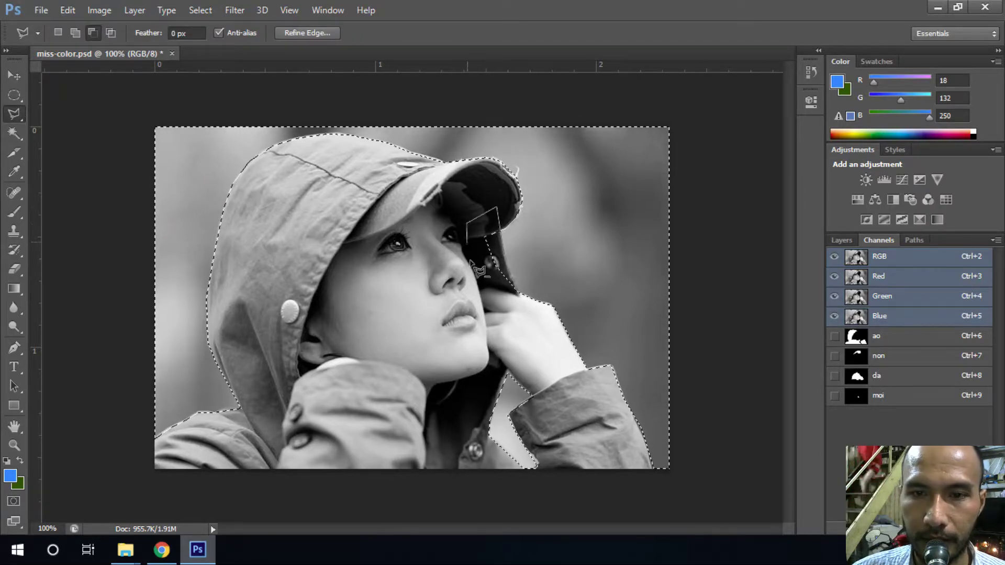
left_click(467, 223)
double_click(494, 322)
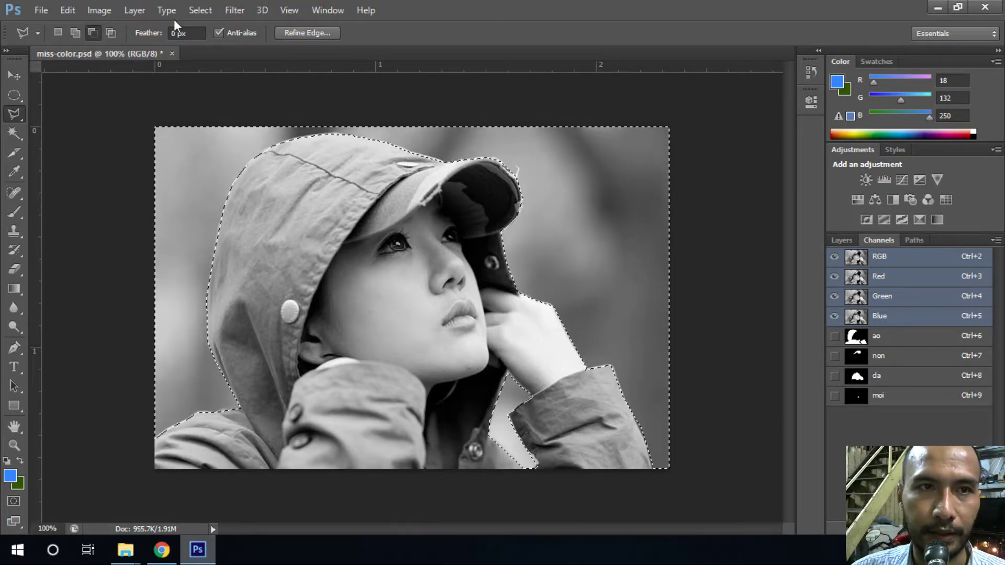
Step: Save the background selection as channel 'nen' and deselect
left_click(198, 10)
left_click(236, 286)
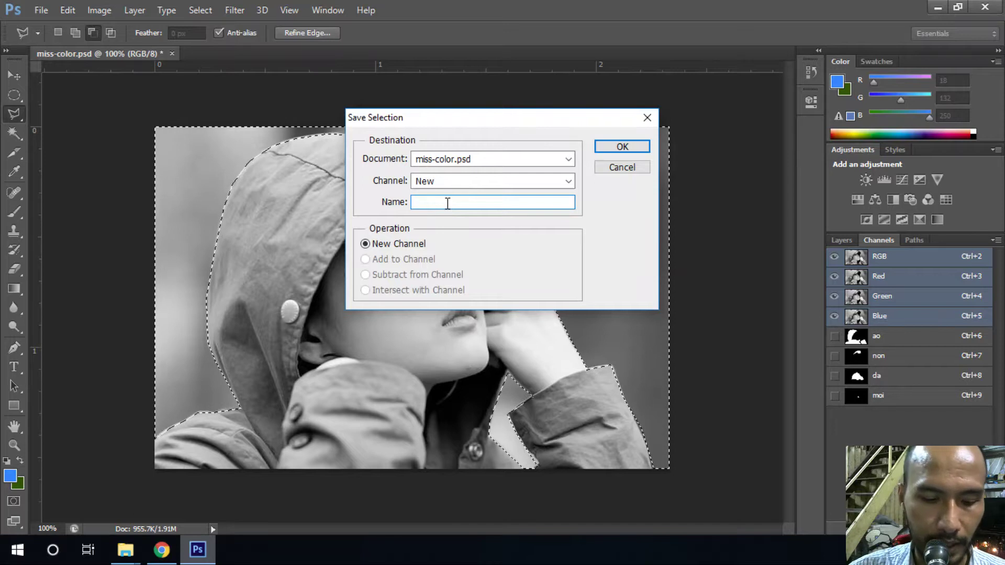
type("nen")
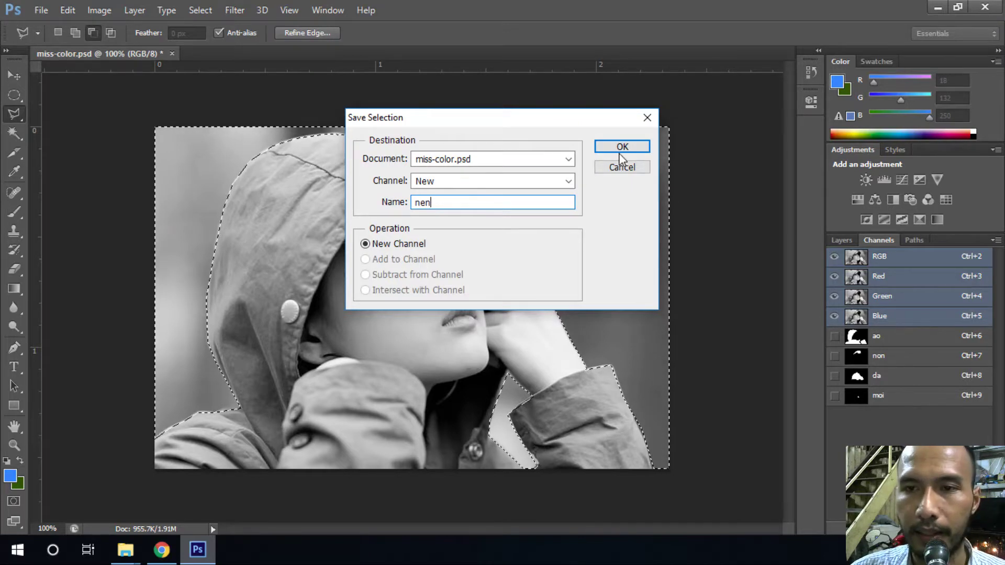
left_click(623, 149)
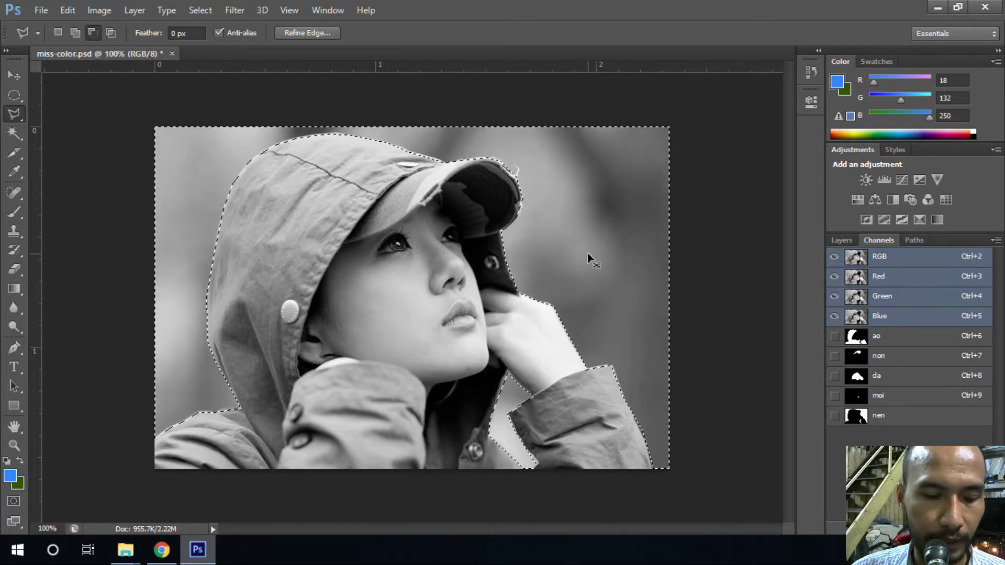
key("ctrl+d")
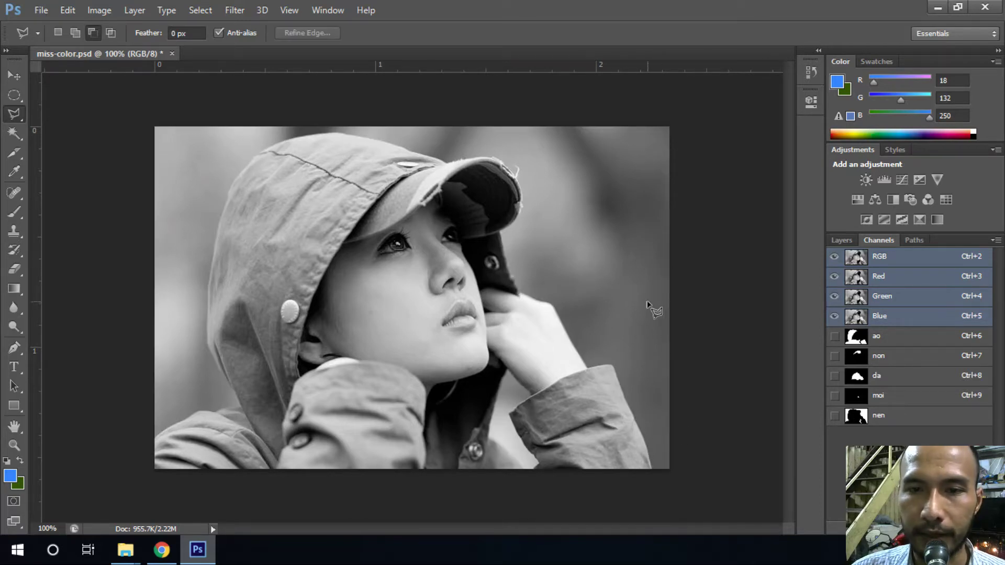